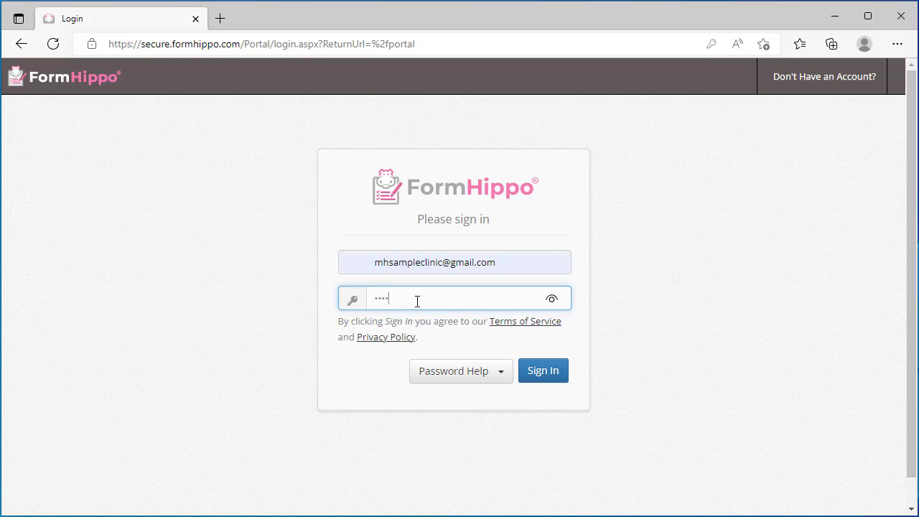
- Submit the sign-in, dismiss the offer to save the password, and open the form Template Library
key("Return")
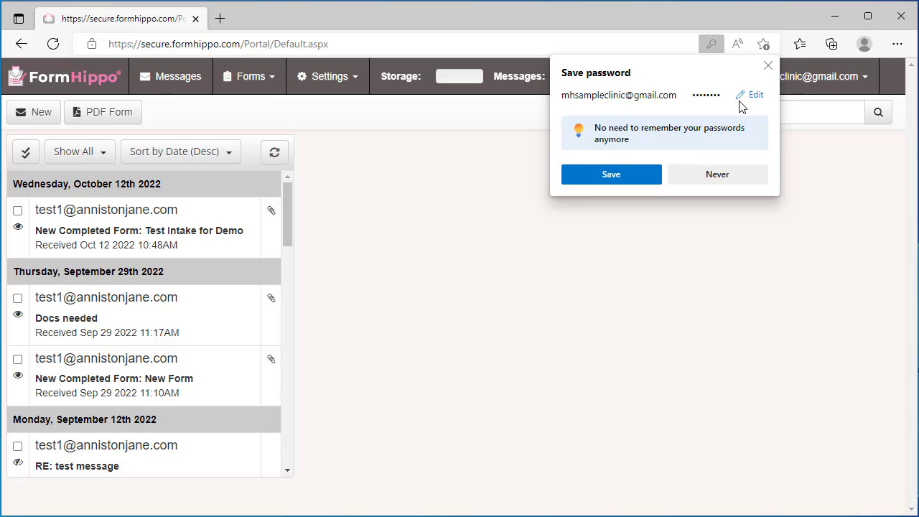
left_click(768, 65)
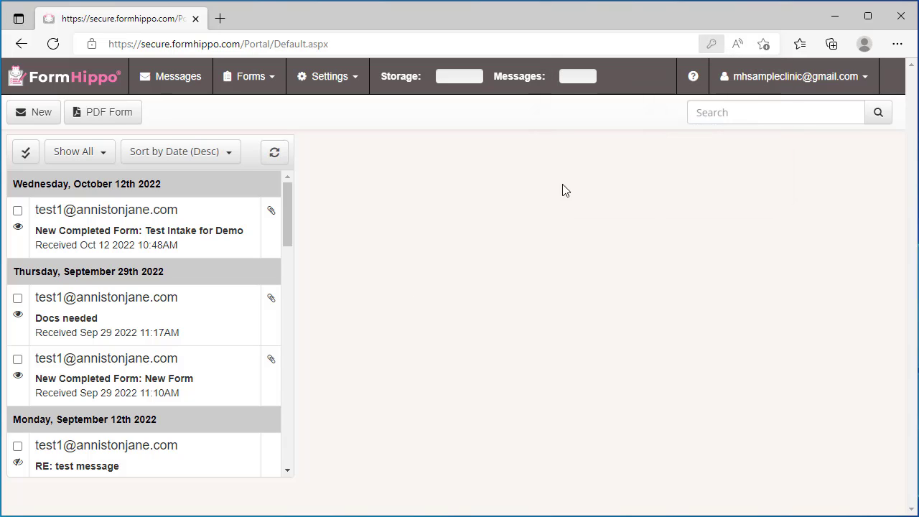
left_click(263, 83)
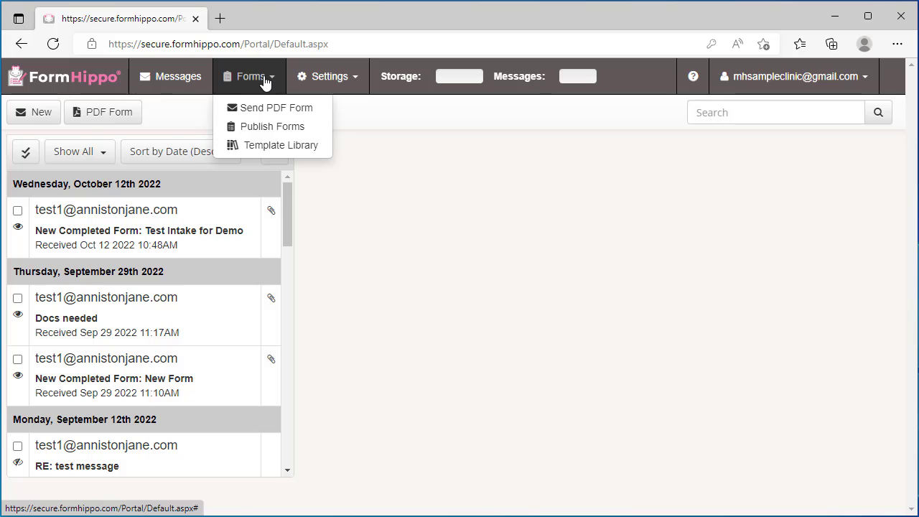
left_click(265, 145)
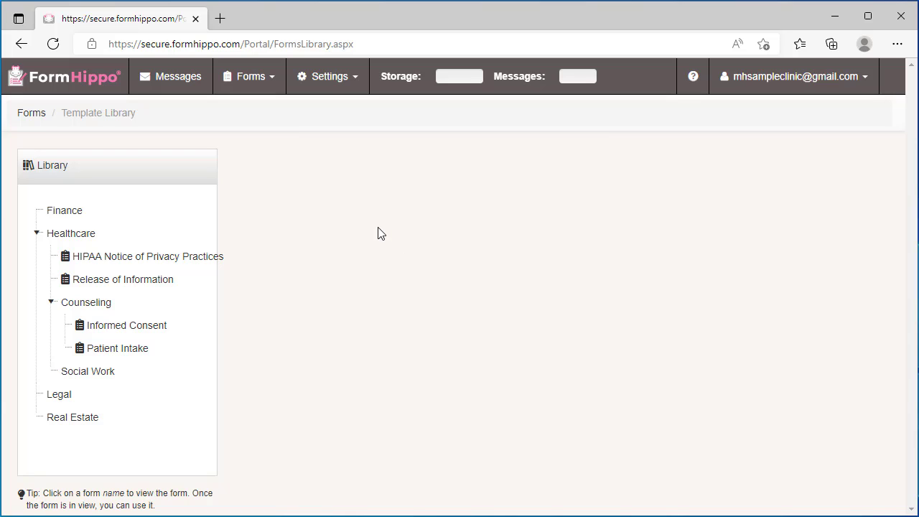
- Review the HIPAA Notice of Privacy Practices template from the Healthcare category through to its signature section
left_click(119, 257)
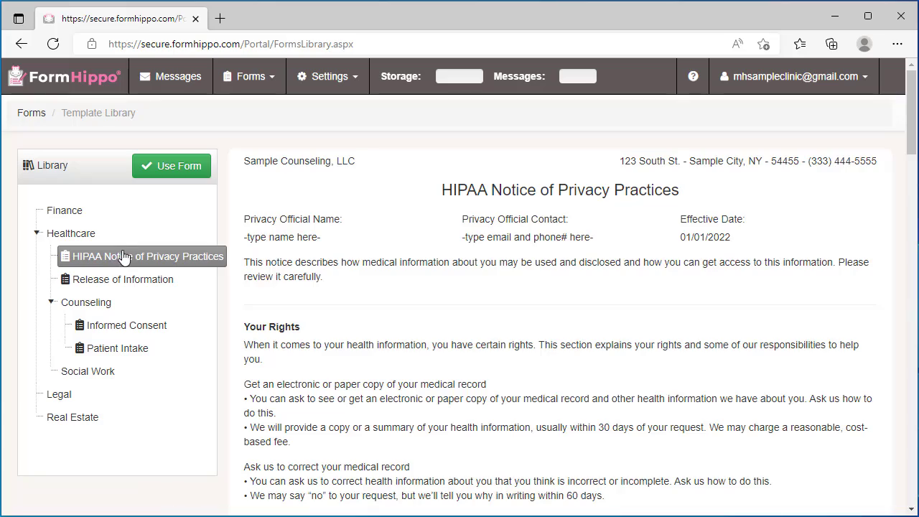
scroll(420, 394, "down", 10)
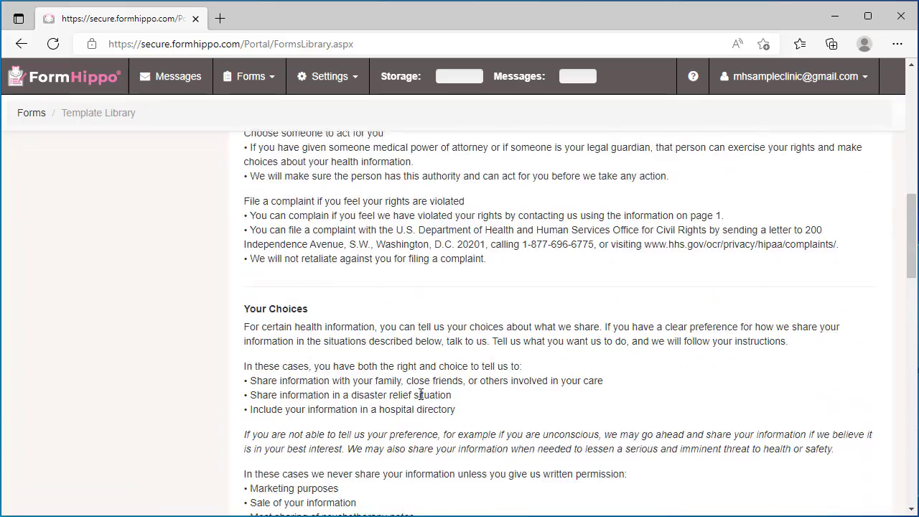
scroll(421, 394, "down", 15)
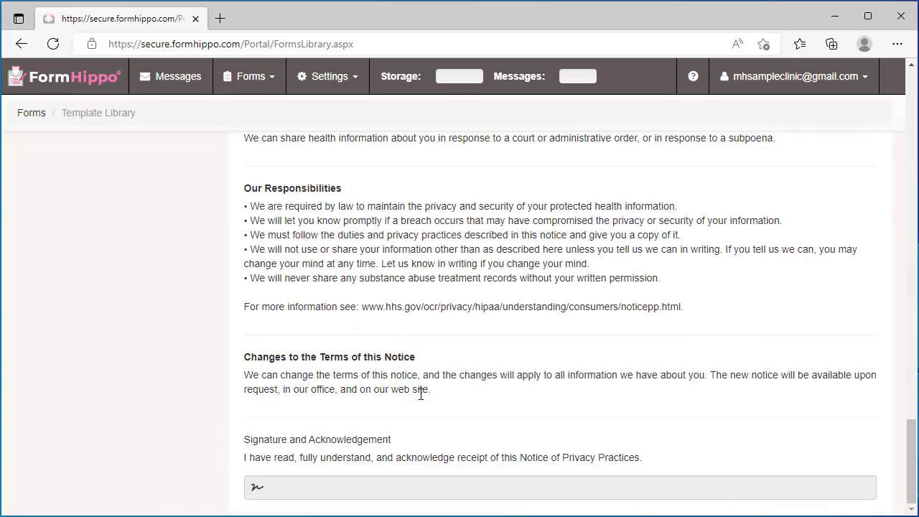
scroll(421, 394, "up", 20)
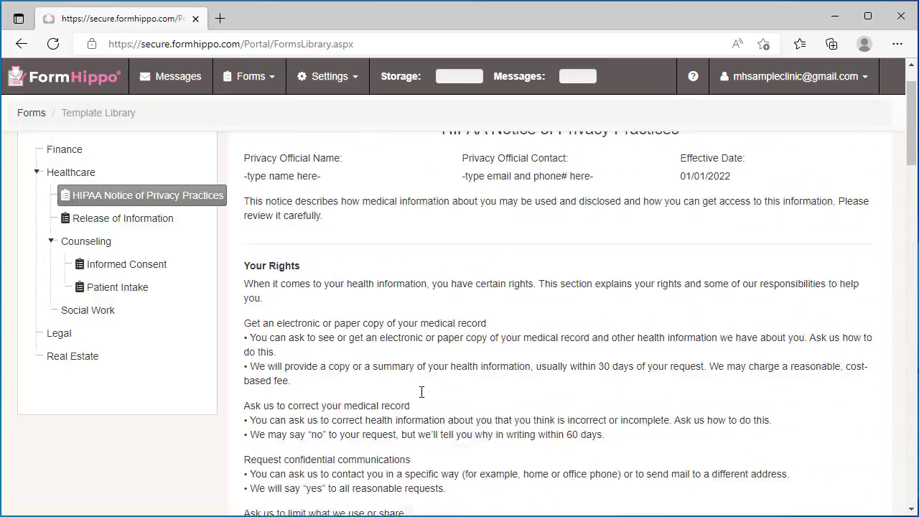
scroll(422, 391, "up", 2)
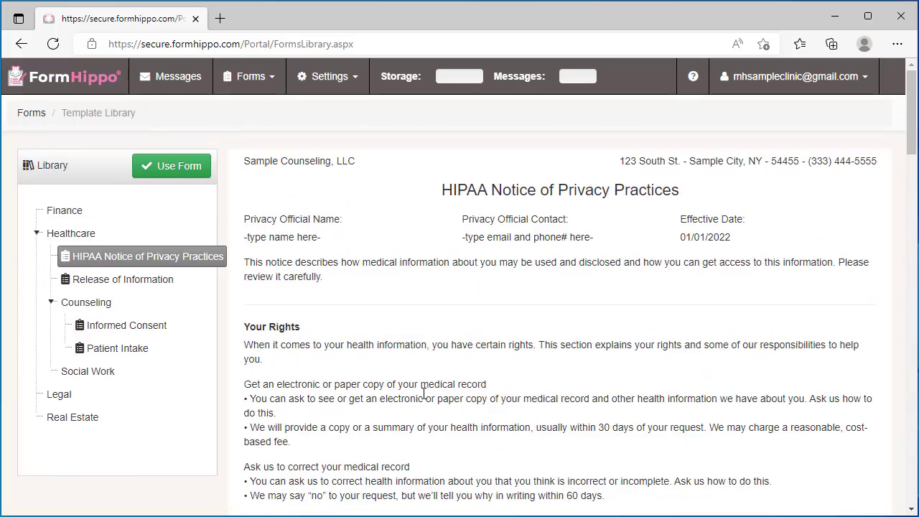
- Create a new published web form from the Release of Information template and name it HIPAA Release
left_click(123, 279)
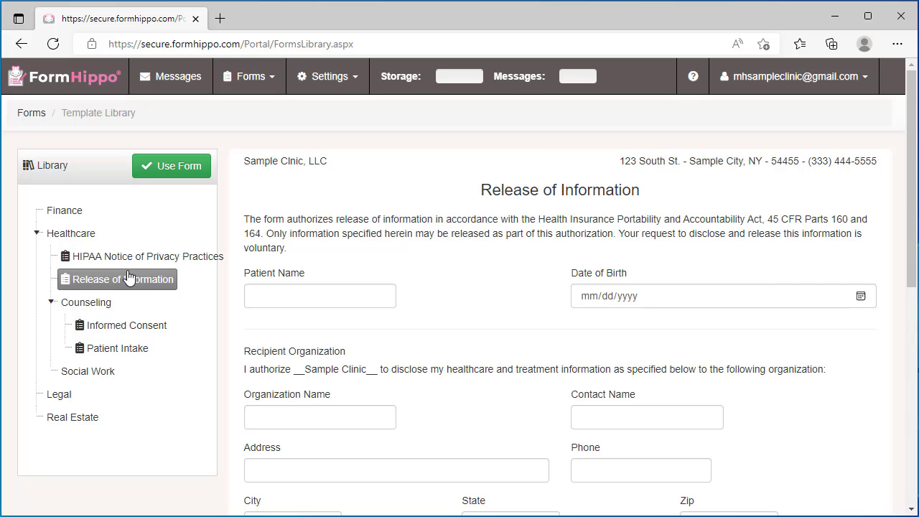
left_click(175, 171)
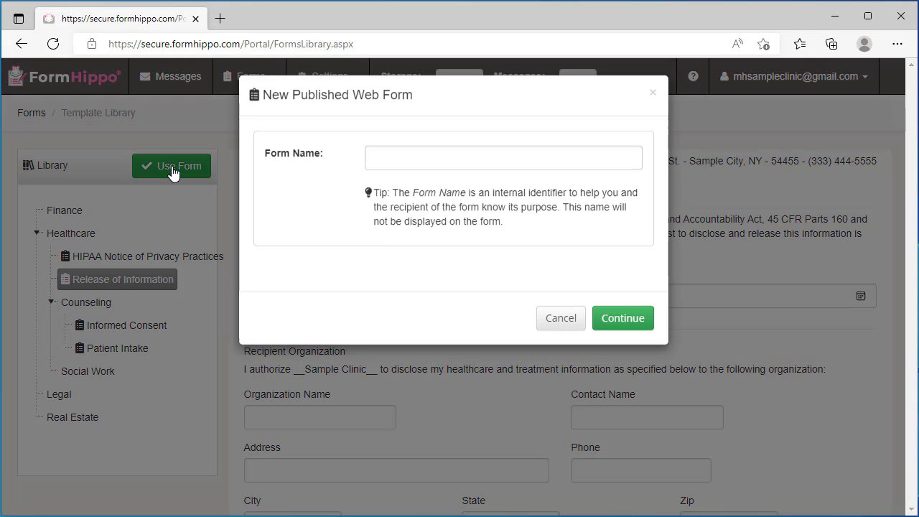
left_click(438, 168)
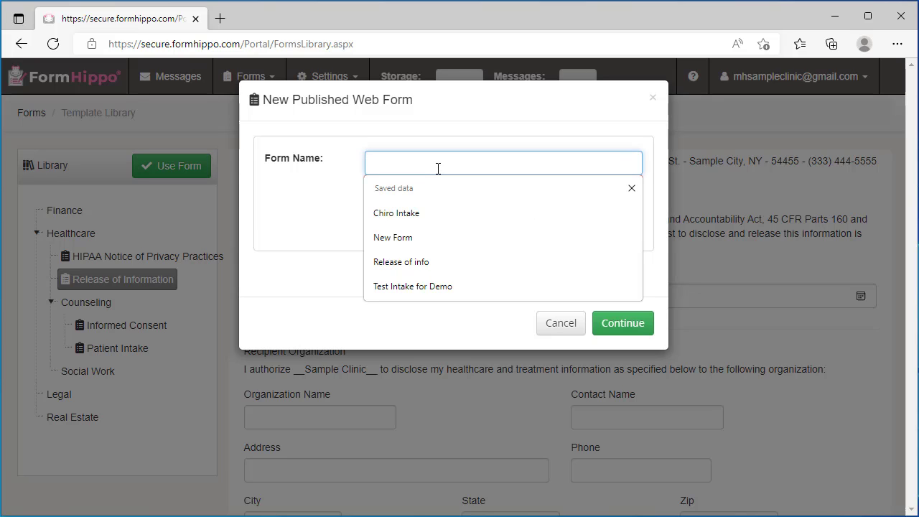
type("HIPAA Release")
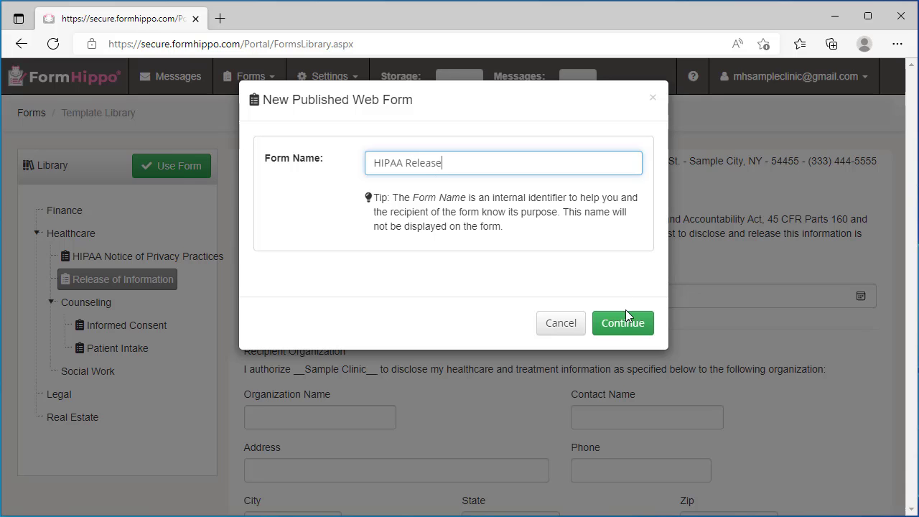
left_click(623, 317)
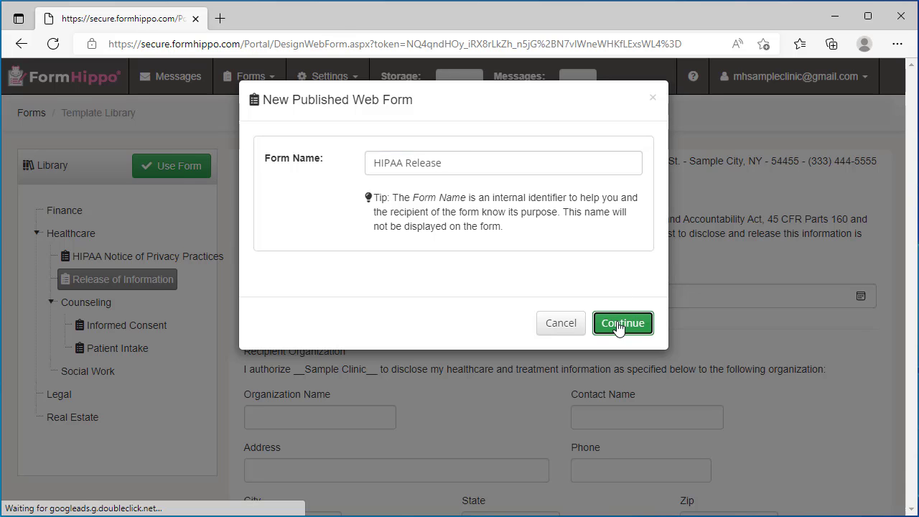
- Add an Email field to the form directly below the Patient Name and Date of Birth row
scroll(617, 301, "down", 10)
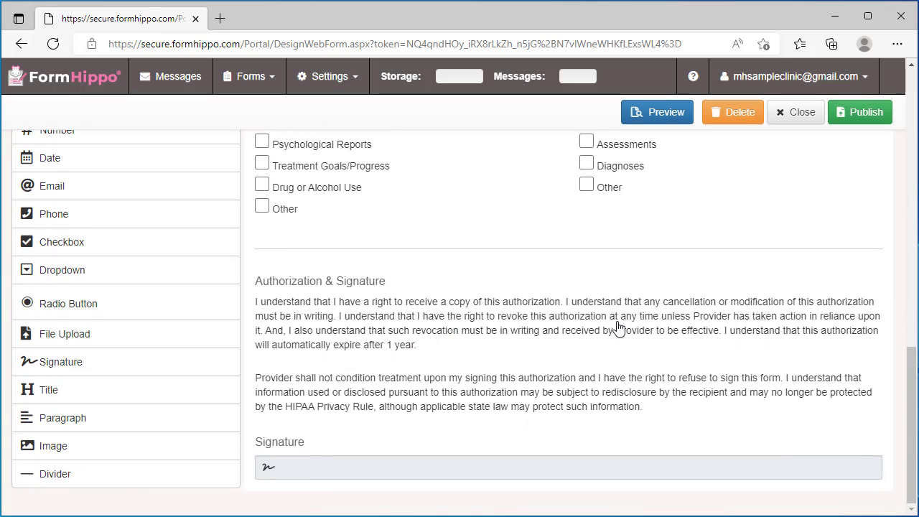
scroll(615, 359, "up", 5)
scroll(615, 383, "up", 4)
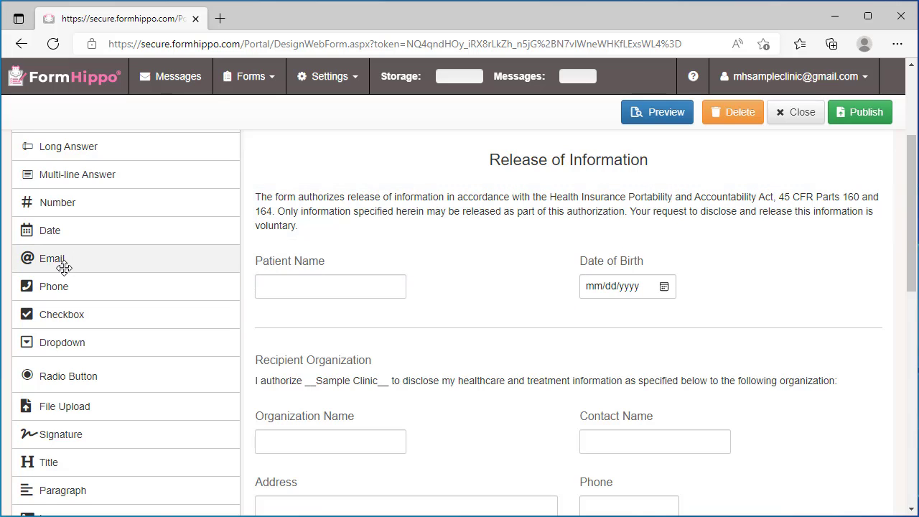
left_click_drag(59, 259, 380, 306)
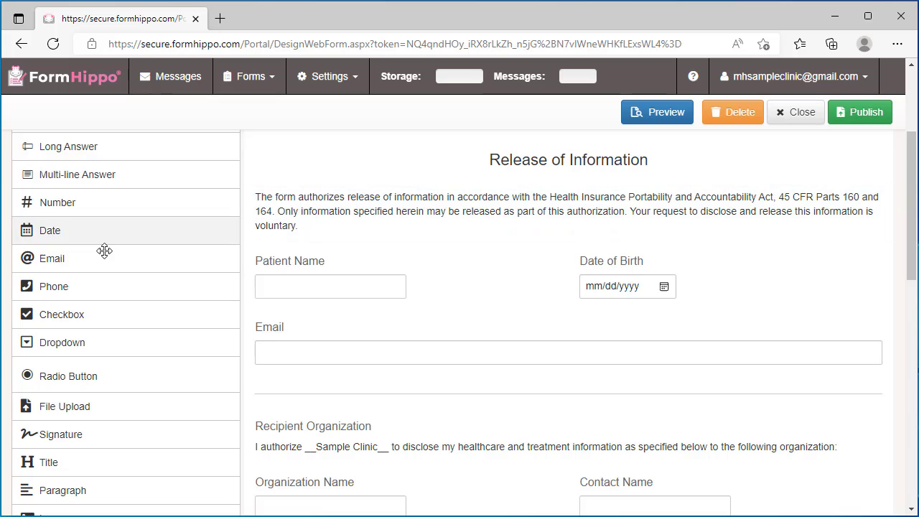
- Add a Title element to the form and place it directly above the Release of Information heading
scroll(96, 322, "down", 1)
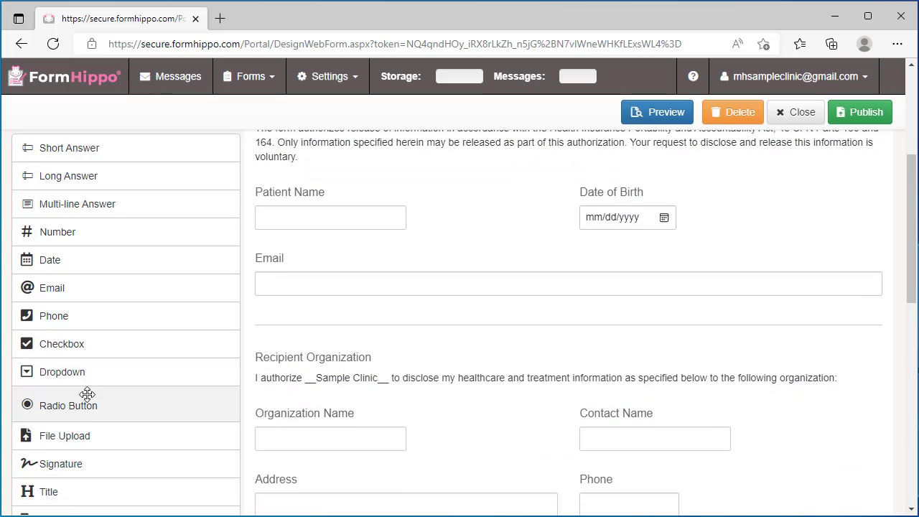
left_click_drag(71, 496, 452, 179)
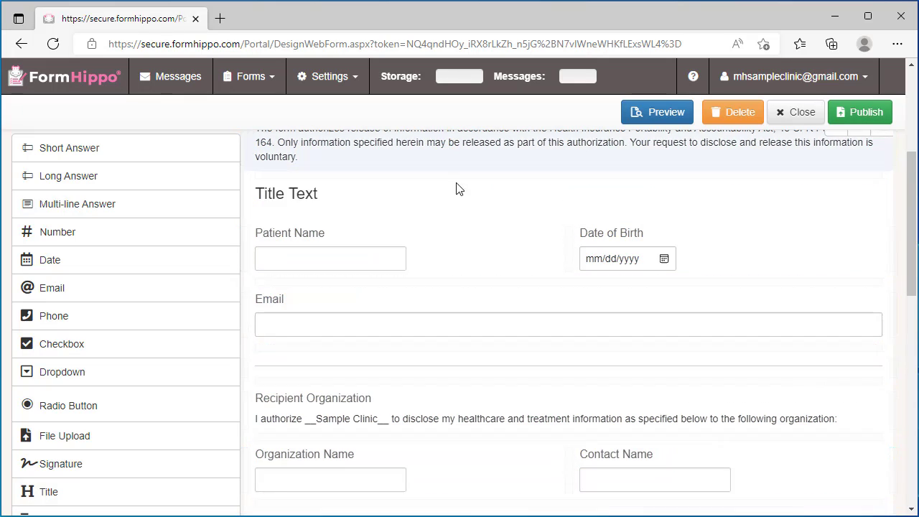
scroll(421, 308, "up", 4)
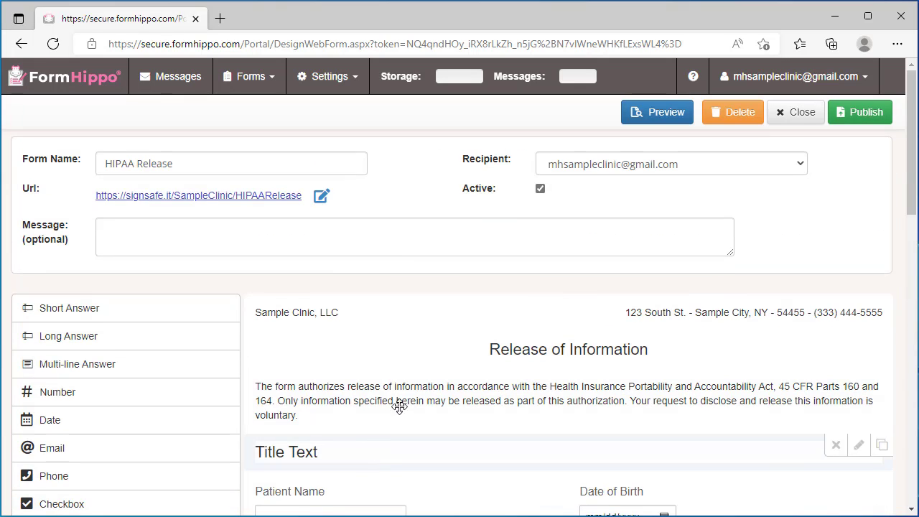
left_click_drag(374, 447, 387, 348)
- Set the new title element's text to "Test Company" and save its properties
left_click(859, 343)
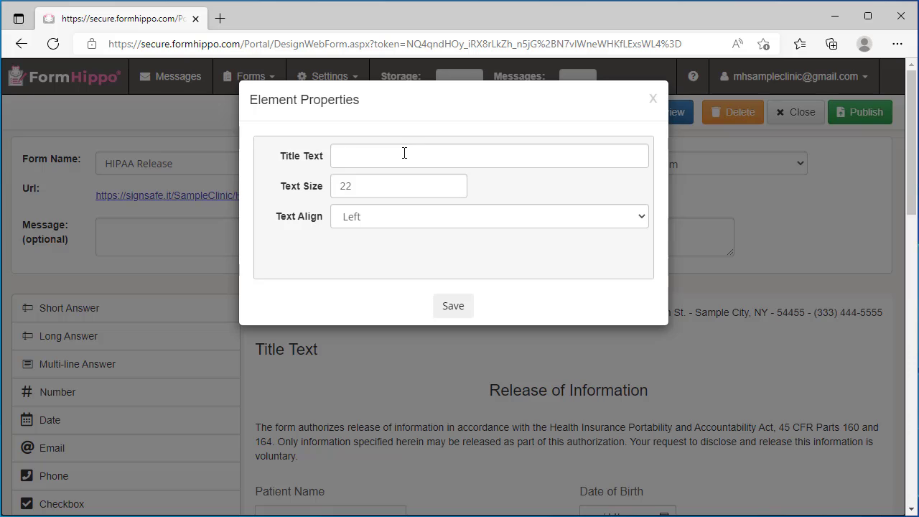
left_click(404, 153)
type("Test Company")
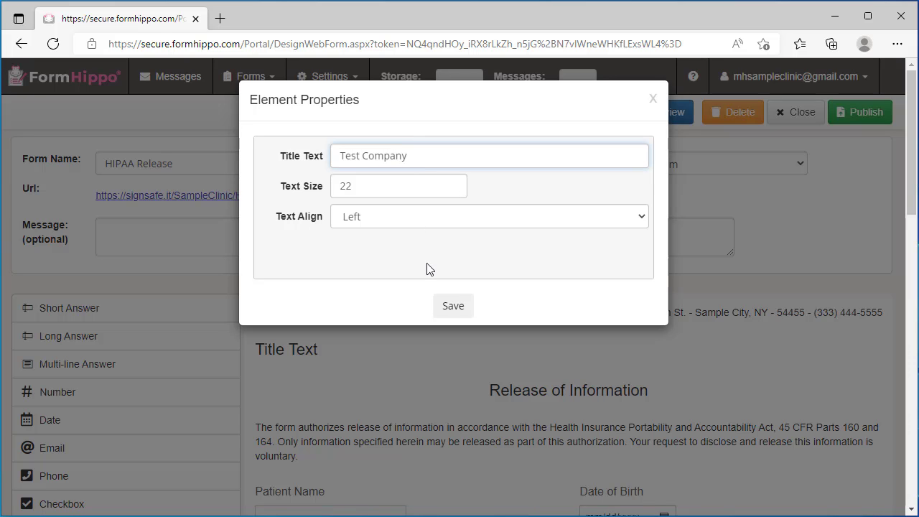
left_click(453, 306)
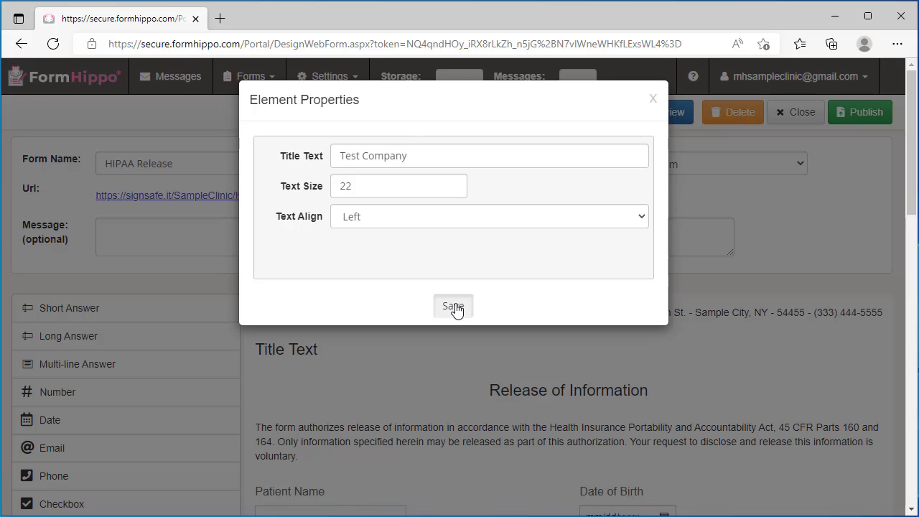
- Change the Test Company title's text alignment to centered and save it
scroll(338, 387, "down", 2)
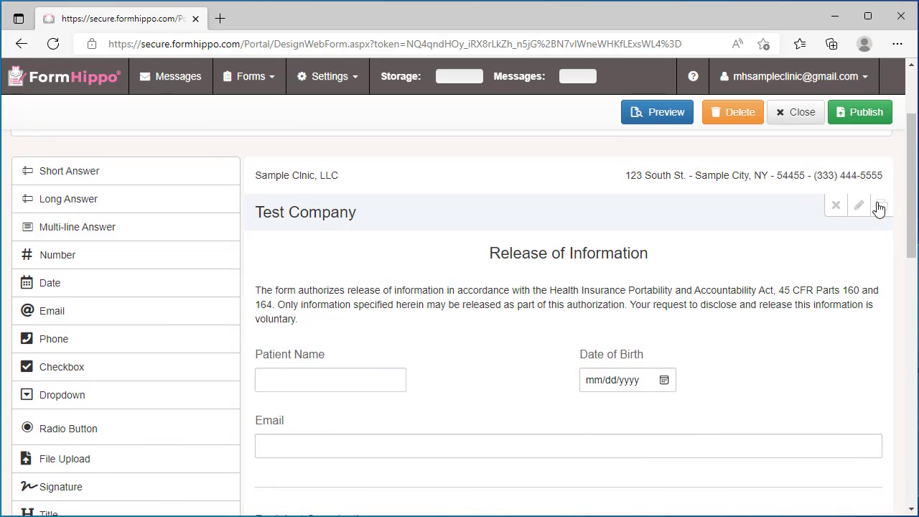
left_click(857, 206)
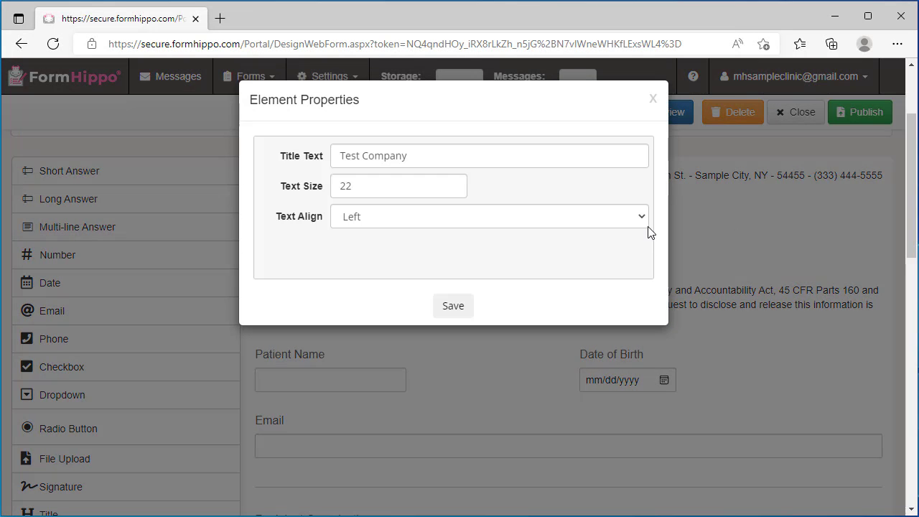
left_click(590, 227)
left_click(460, 257)
left_click(449, 307)
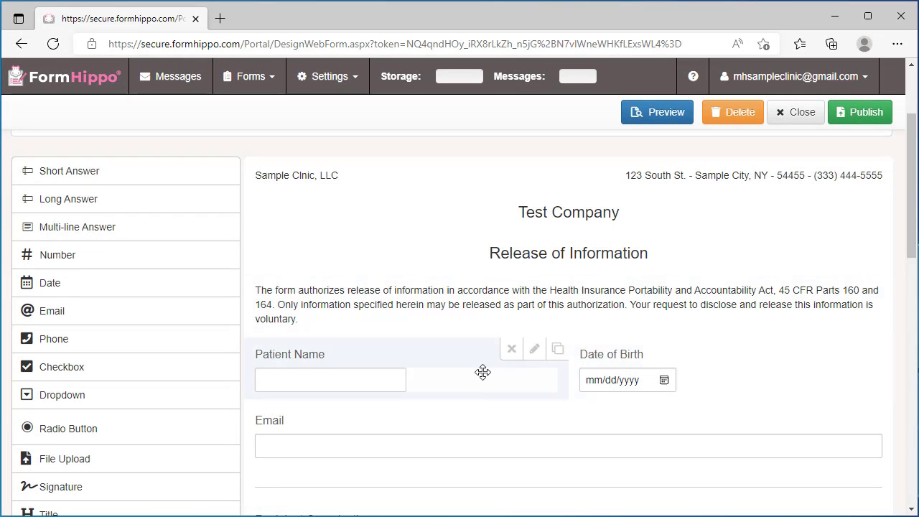
- Move the recipient organization's Phone field into the row beside Contact Name and review the rest of the form down to the signature
scroll(483, 371, "down", 5)
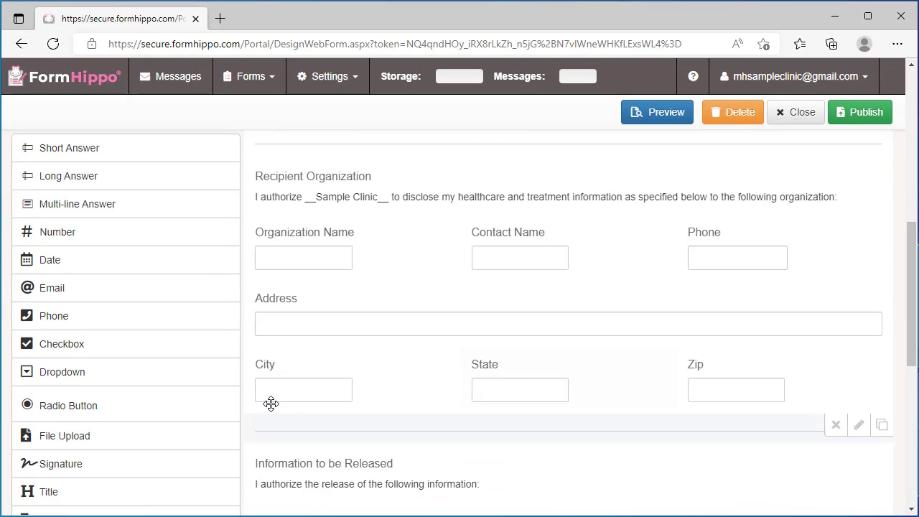
scroll(123, 359, "down", 3)
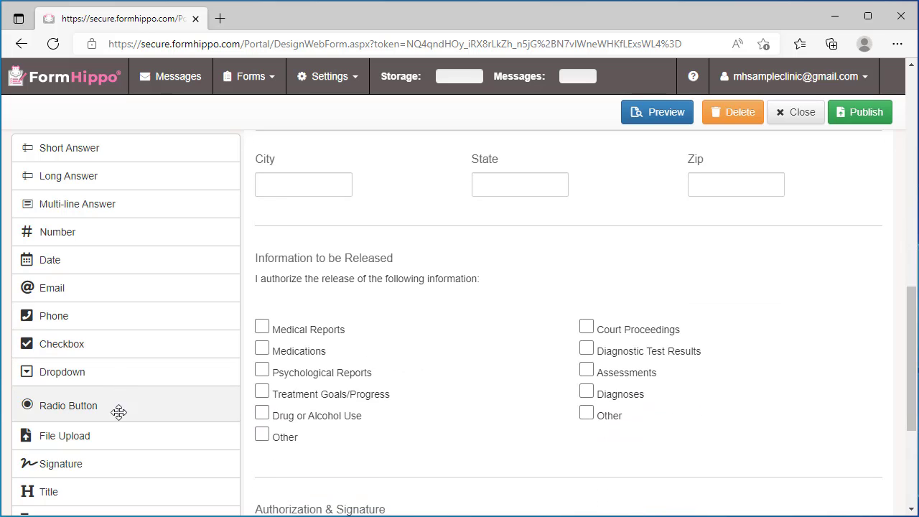
scroll(112, 465, "down", 3)
scroll(110, 464, "down", 1)
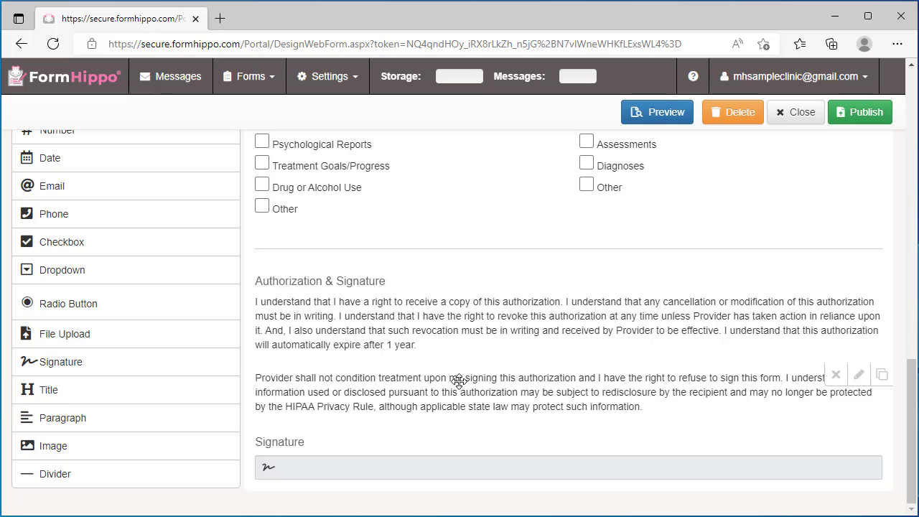
- Check the form's recipient setting and publish the HIPAA Release form
scroll(607, 384, "up", 15)
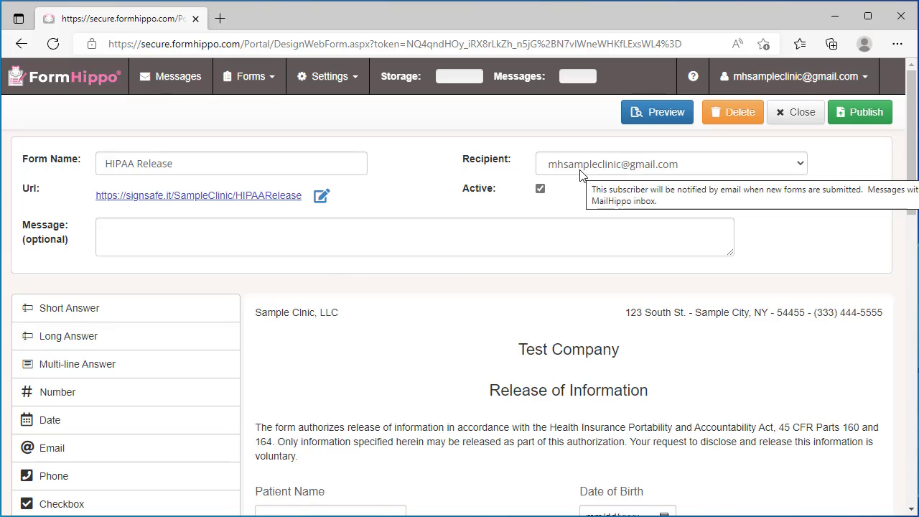
scroll(515, 394, "down", 3)
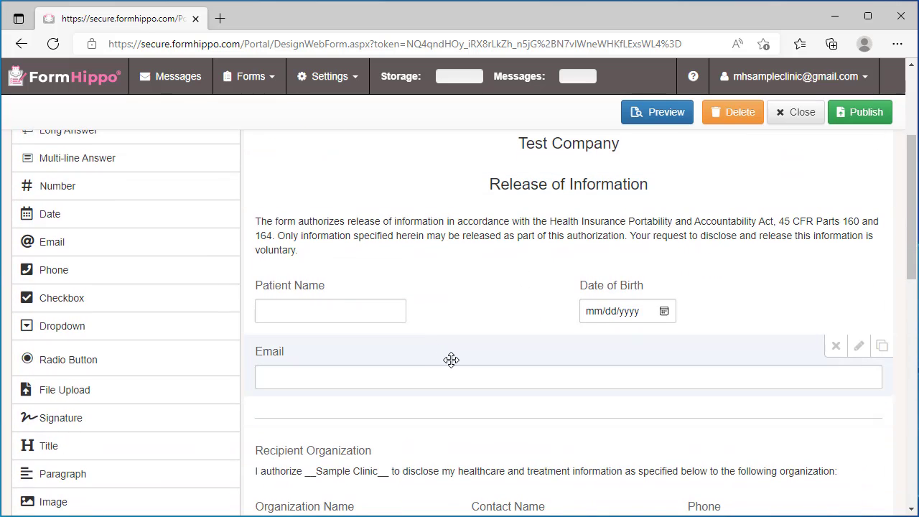
left_click(859, 114)
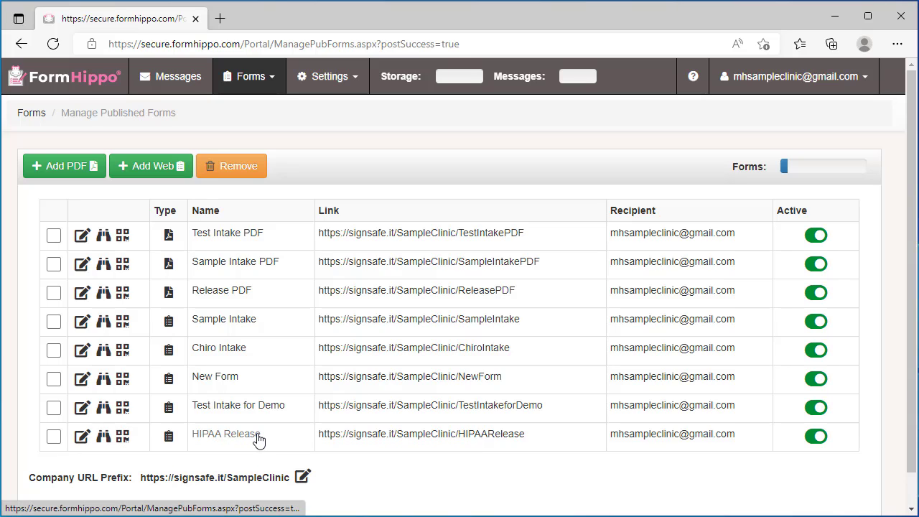
- Open the URL and QR code details of the published HIPAA Release form and copy its form URL
right_click(367, 439)
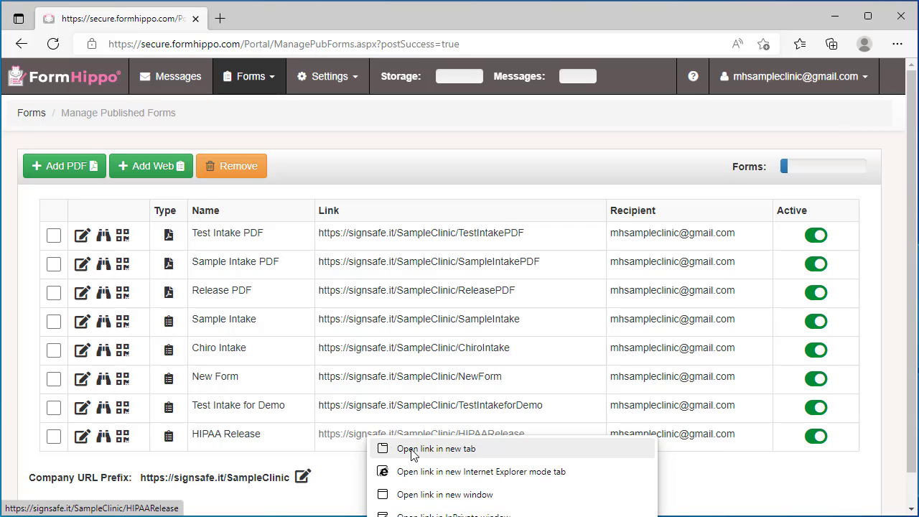
left_click(123, 438)
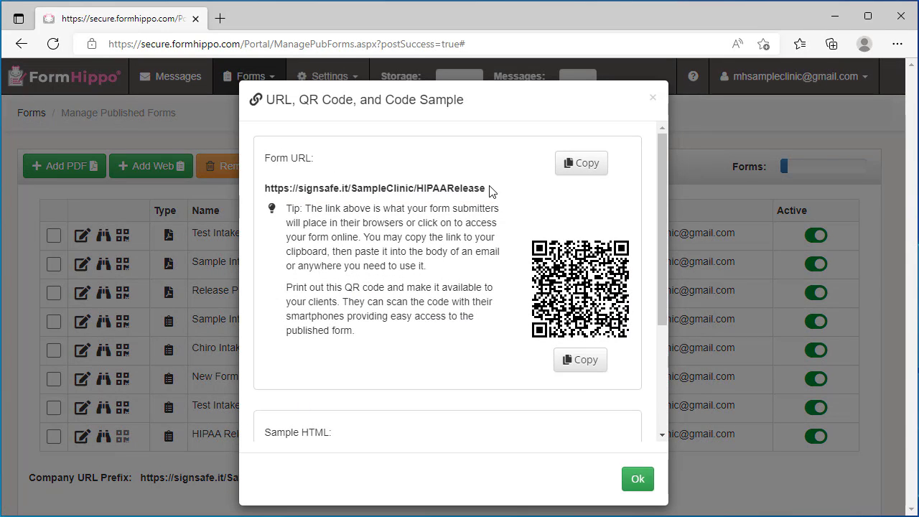
left_click(592, 171)
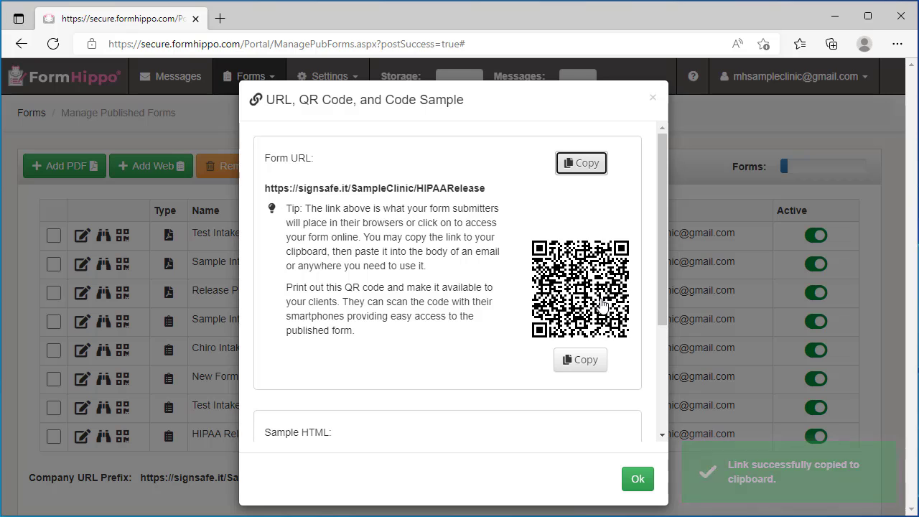
- Review the sample HTML link code, close the form's URL details and log out of the account
scroll(580, 309, "down", 3)
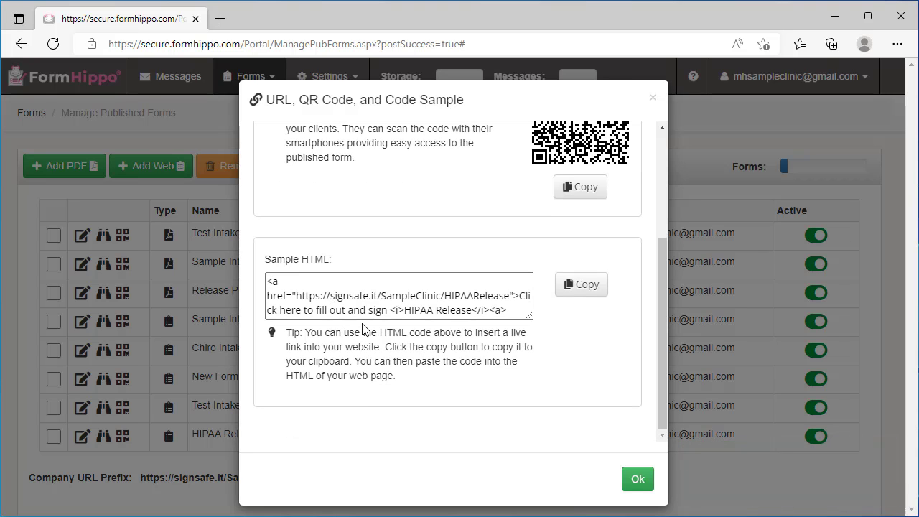
left_click(636, 480)
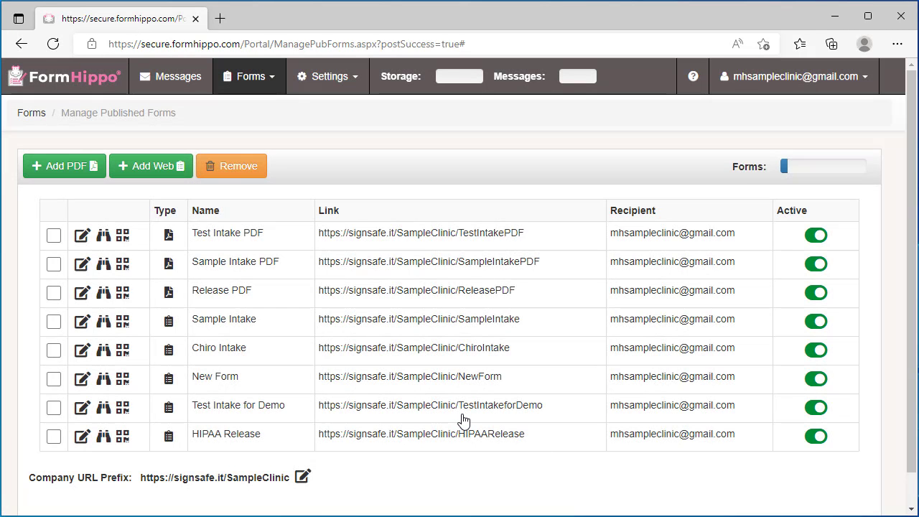
left_click(805, 82)
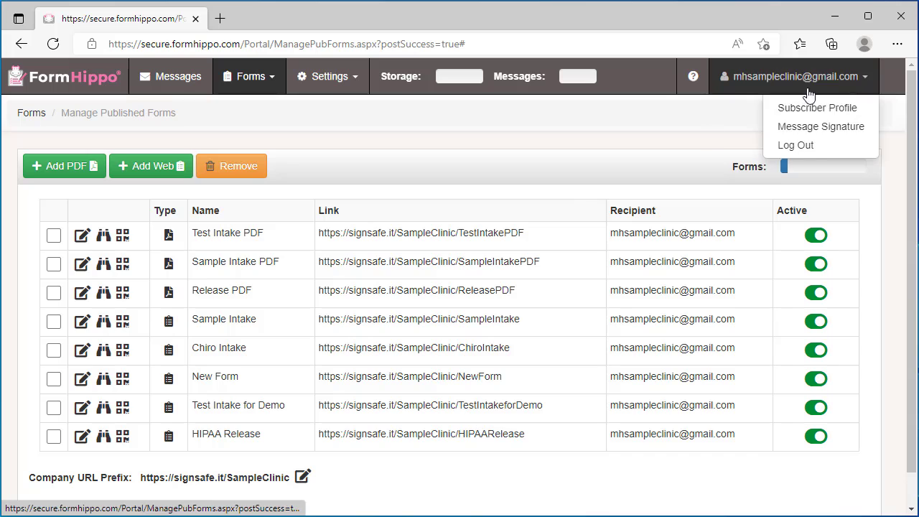
left_click(804, 149)
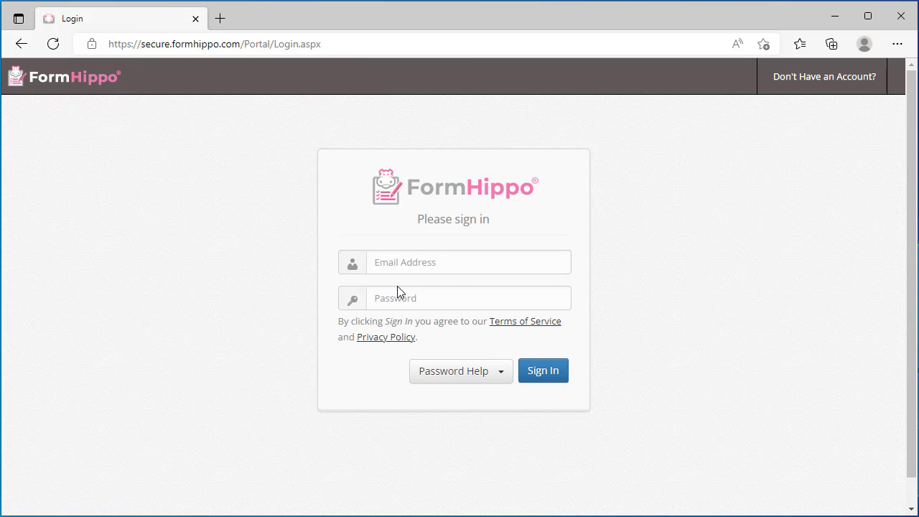
- Replace the browser address with the copied HIPAA Release form URL and load the public form
left_click(355, 46)
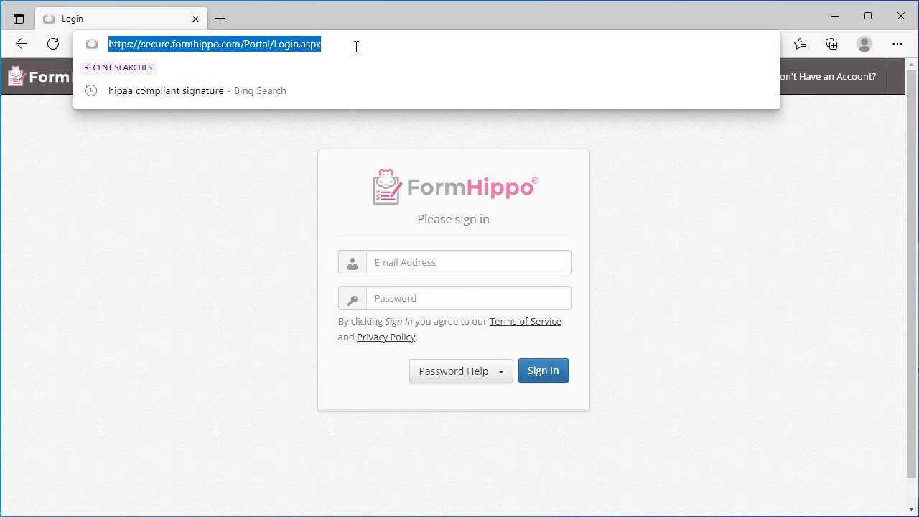
key("BackSpace")
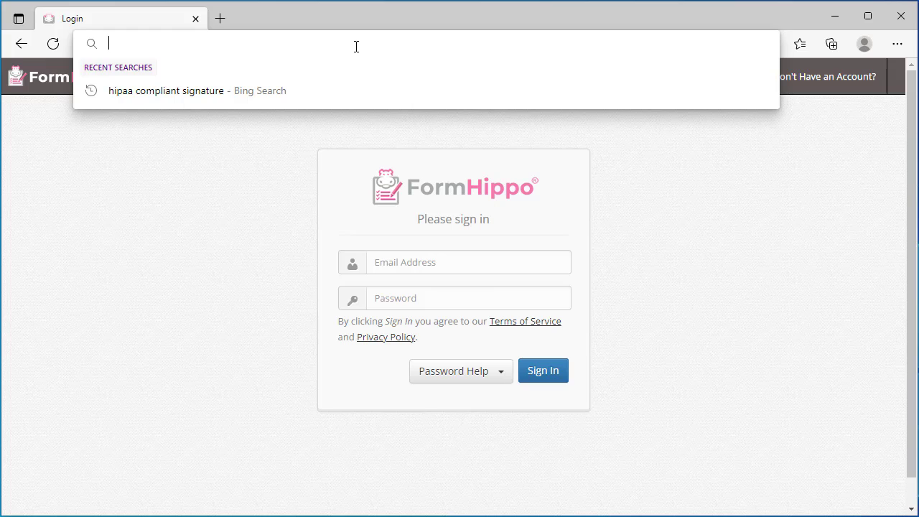
key("ctrl+v")
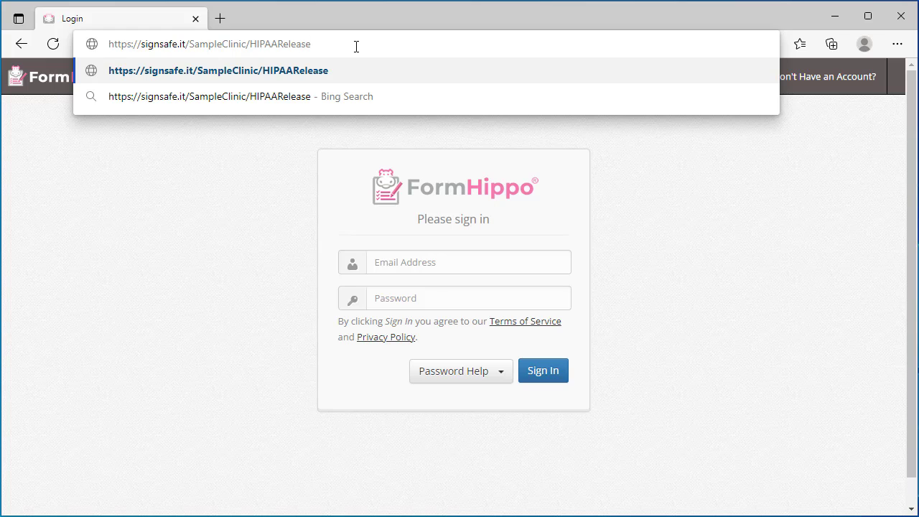
key("Return")
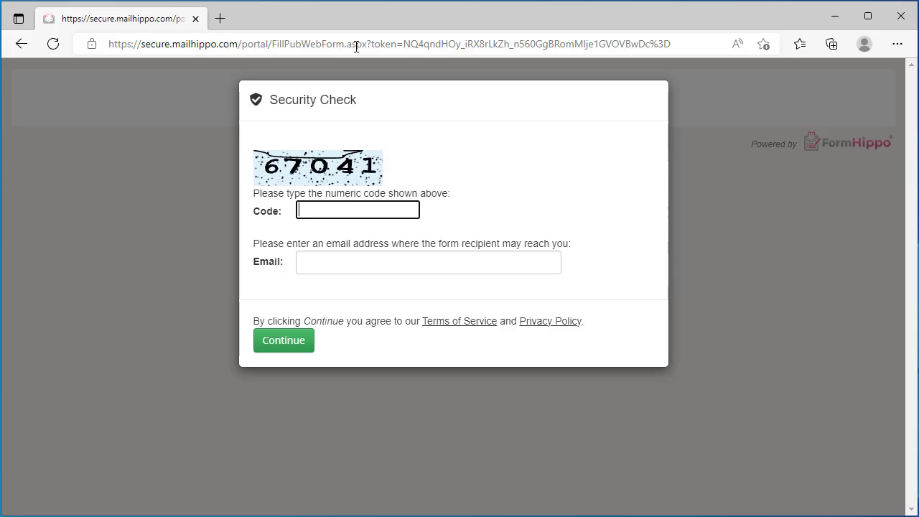
- Complete the security check with the displayed numeric code and the submitter's email address, and continue to the form
type("67041")
left_click(365, 269)
type("testperson@test.com")
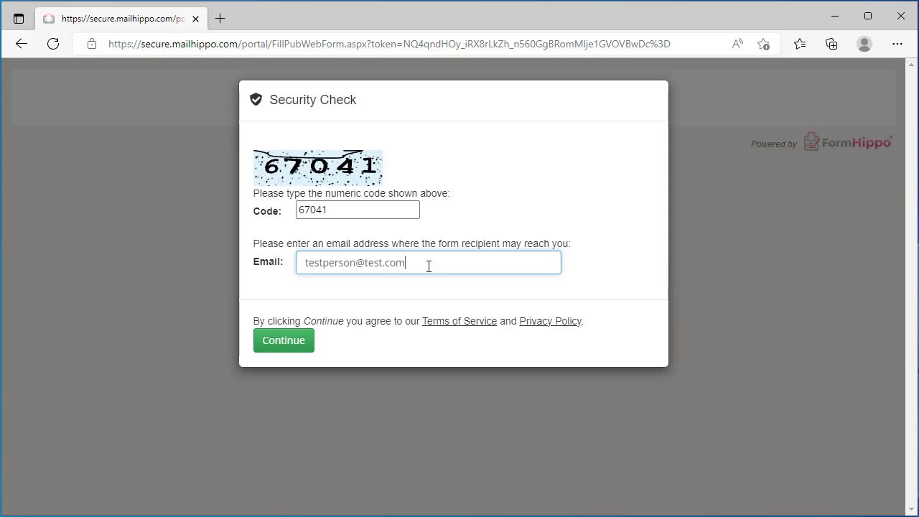
left_click(287, 348)
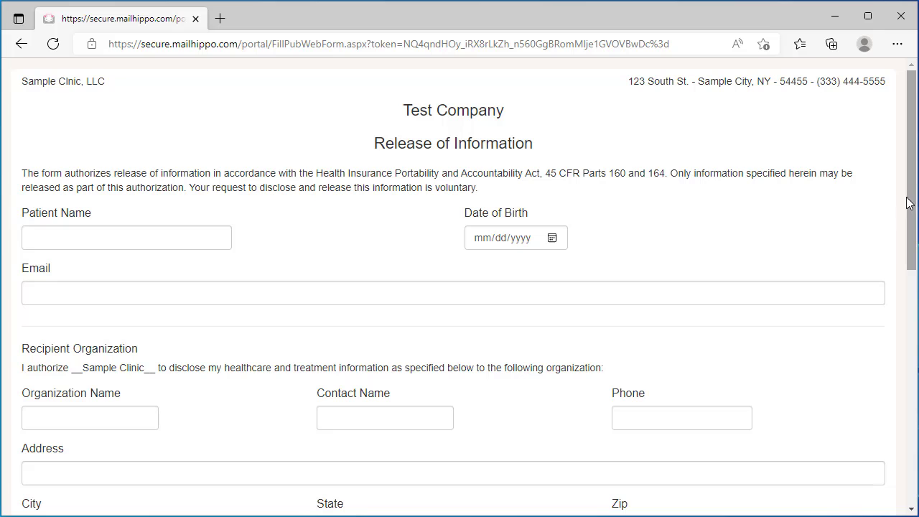
- Fill in the patient's name, date of birth and email, and select Medications, Psychological Reports and Treatment Goals/Progress for release
left_click_drag(460, 113, 471, 121)
left_click(468, 143)
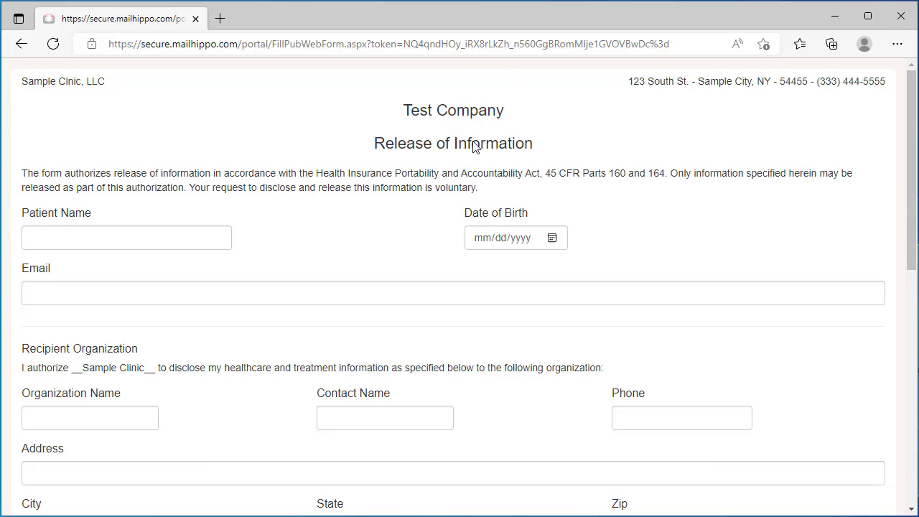
left_click_drag(912, 165, 852, 148)
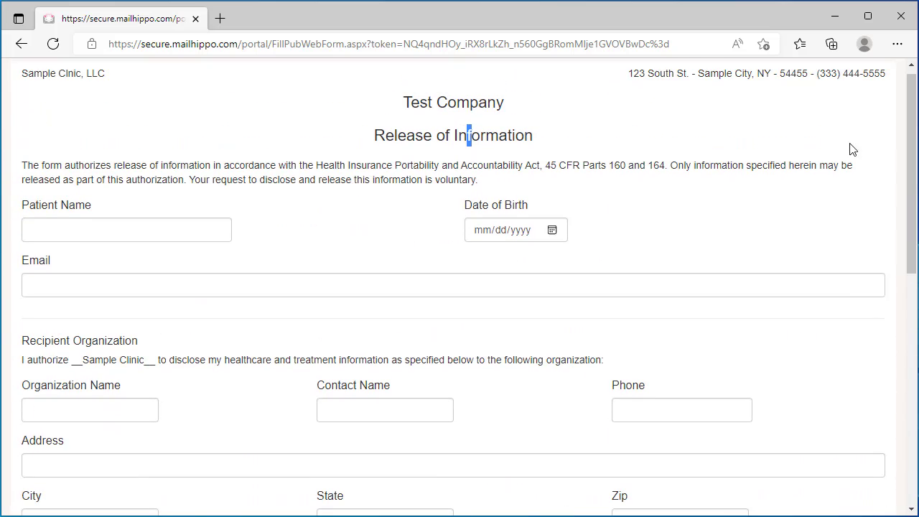
left_click(126, 231)
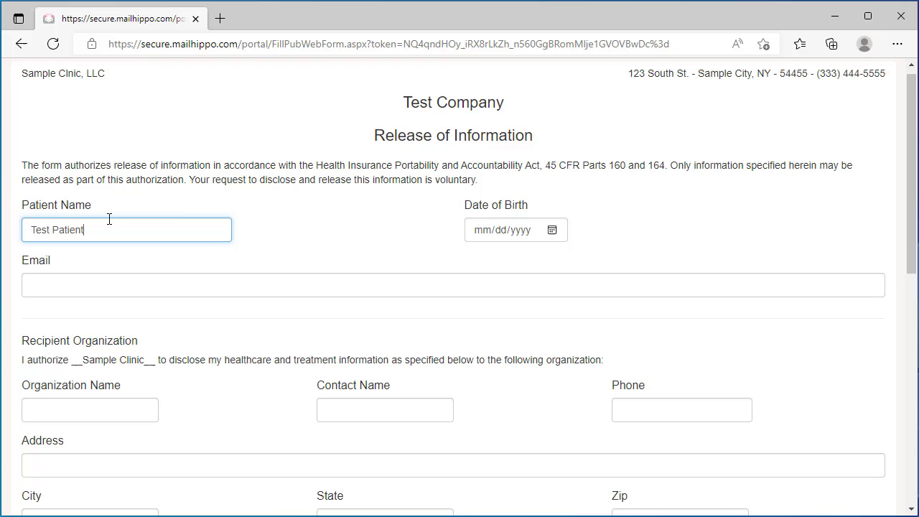
left_click(552, 231)
left_click(543, 334)
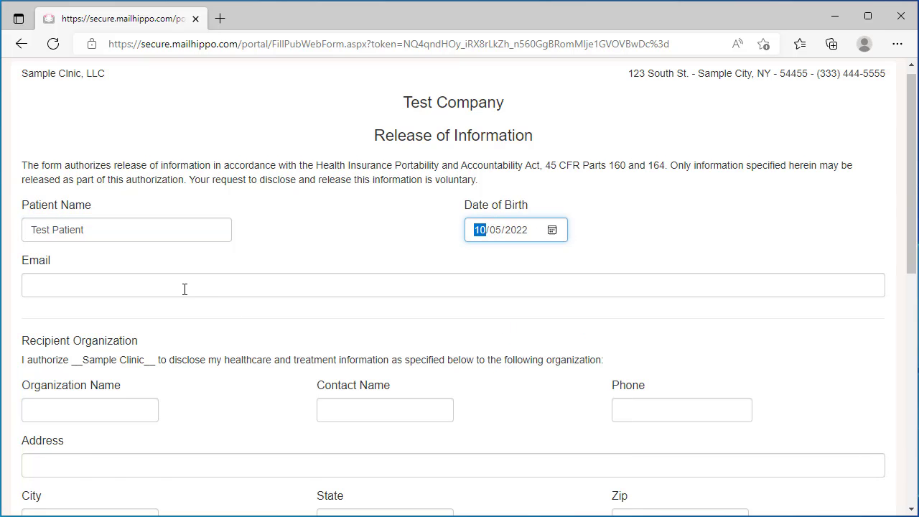
left_click(180, 286)
type("test")
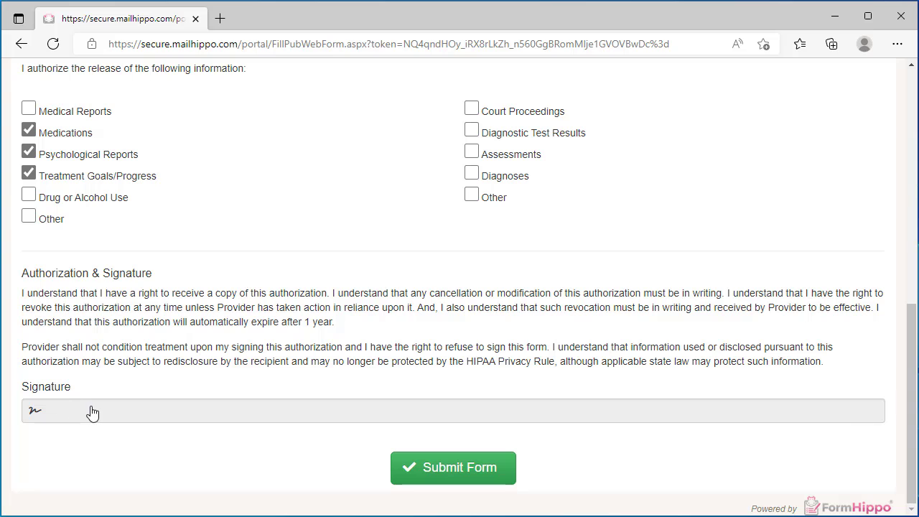
- Sign the form electronically with the signer's name, agreeing to the Electronic Record and Signature Disclosure
left_click(33, 409)
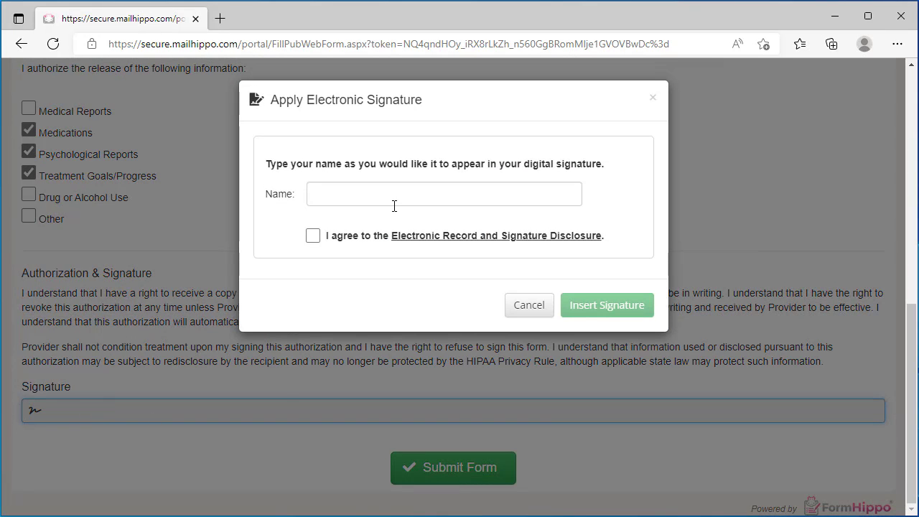
left_click(390, 195)
type("Test PErson.")
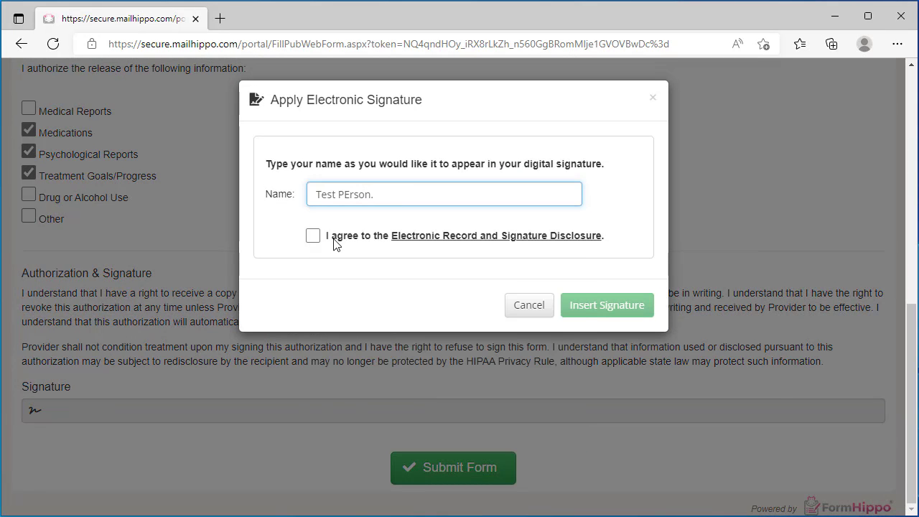
left_click(334, 240)
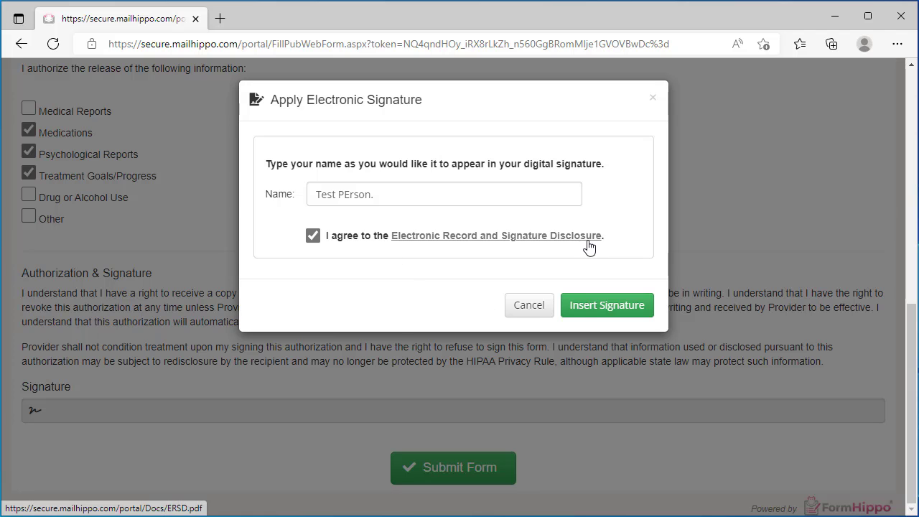
left_click(614, 310)
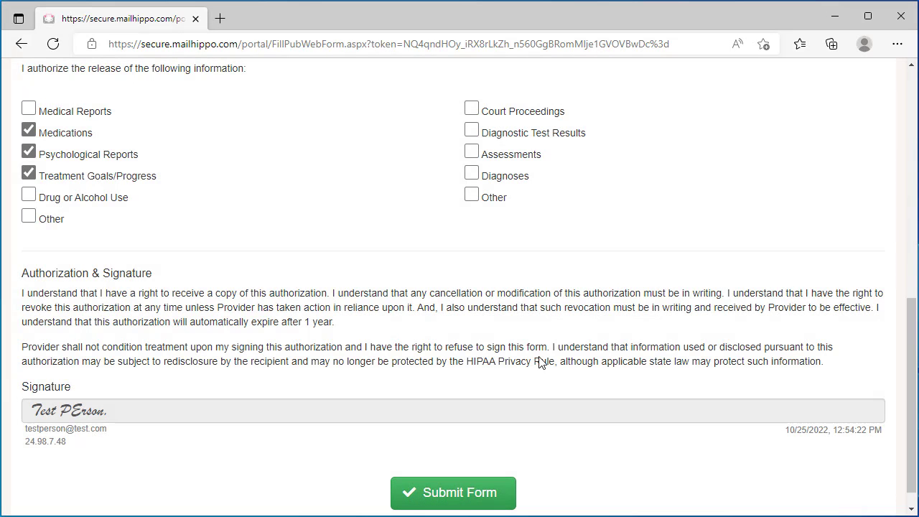
- Submit the completed HIPAA Release form and acknowledge the submission message
scroll(539, 370, "down", 1)
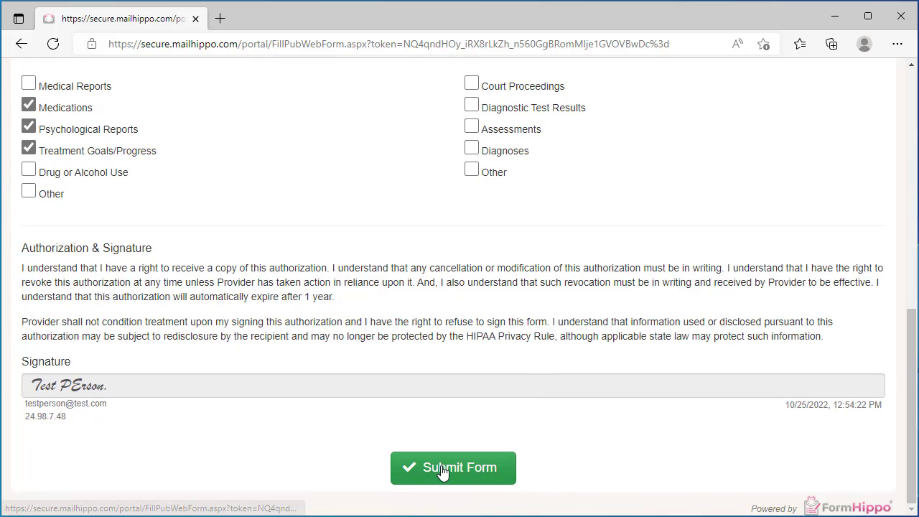
left_click(443, 471)
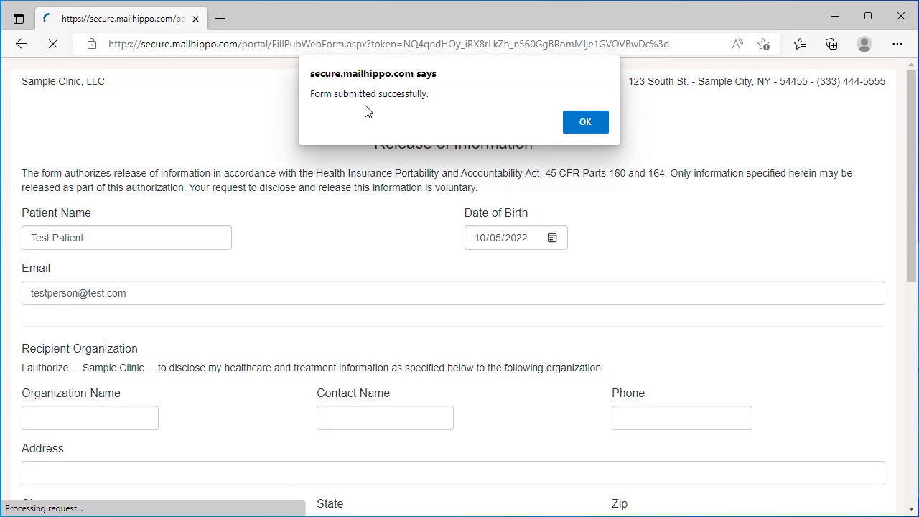
left_click(587, 126)
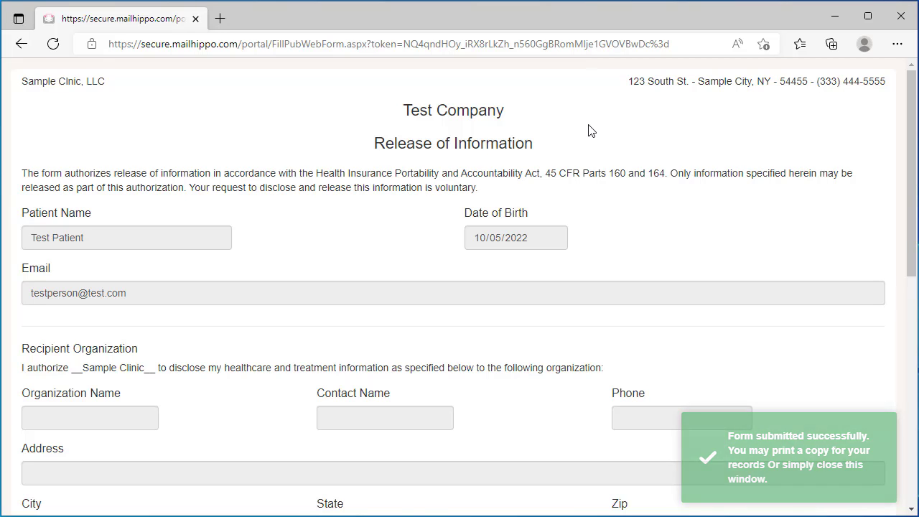
- Go to gmail.com and sign in to the clinic's account with the prefilled email address and the account password
left_click(451, 43)
type("gmail.com")
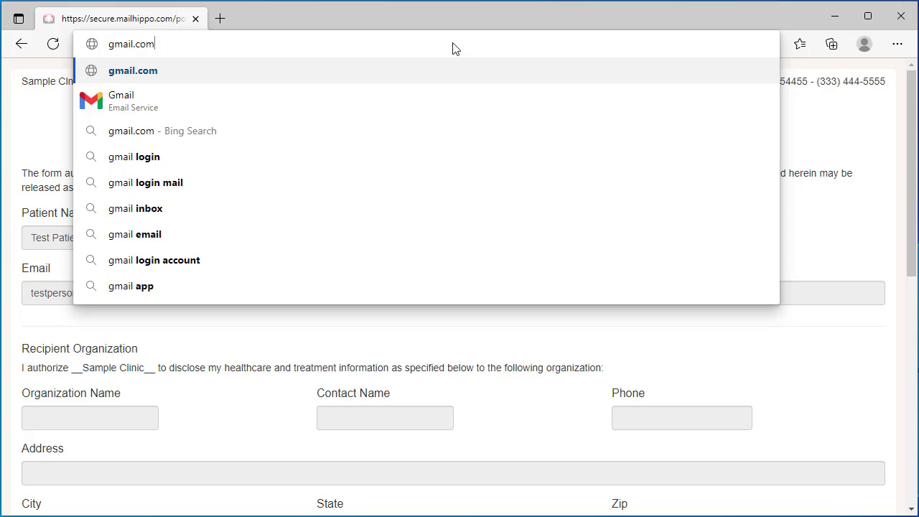
key("Return")
left_click(561, 406)
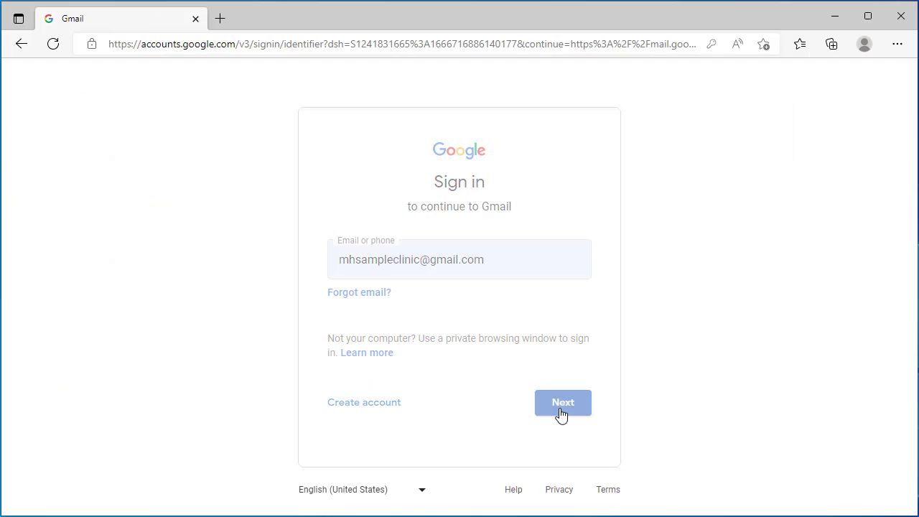
left_click(409, 273)
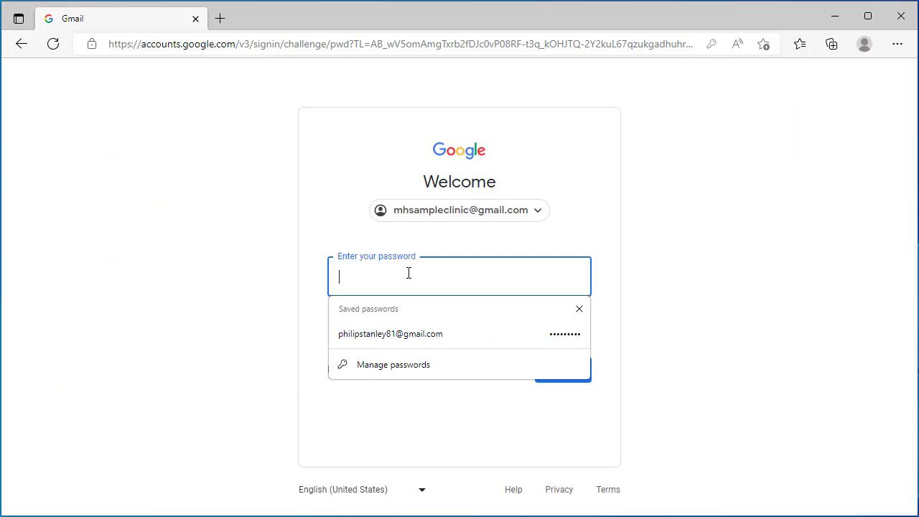
type("********")
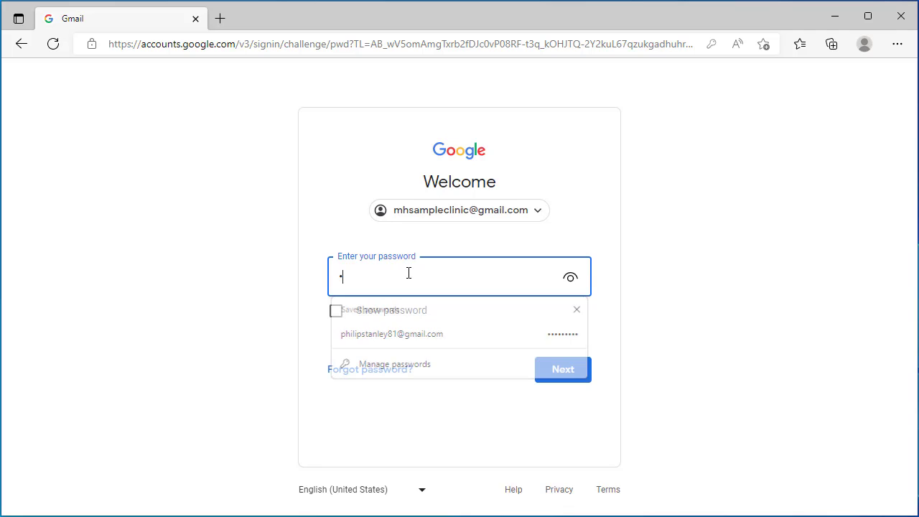
key("Return")
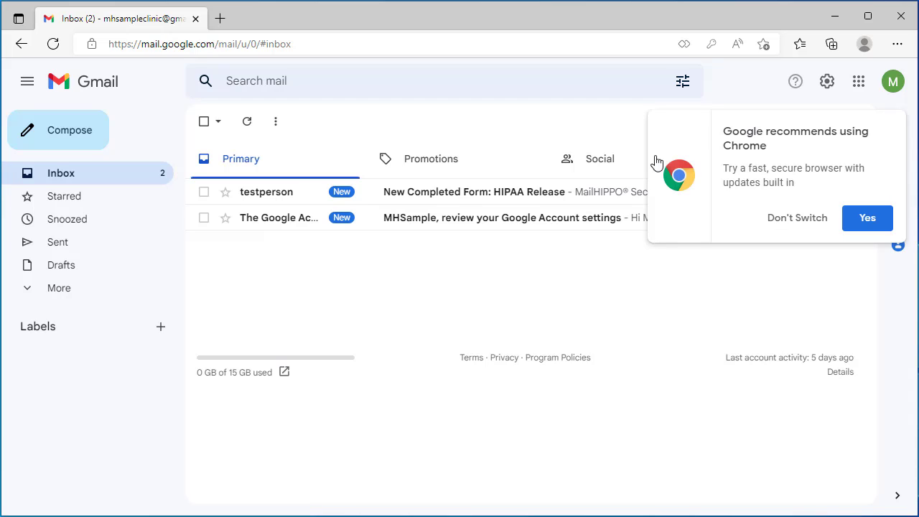
- Open the secure message from the "New Completed Form: HIPAA Release" email and sign in to MailHippo to view it
left_click(794, 218)
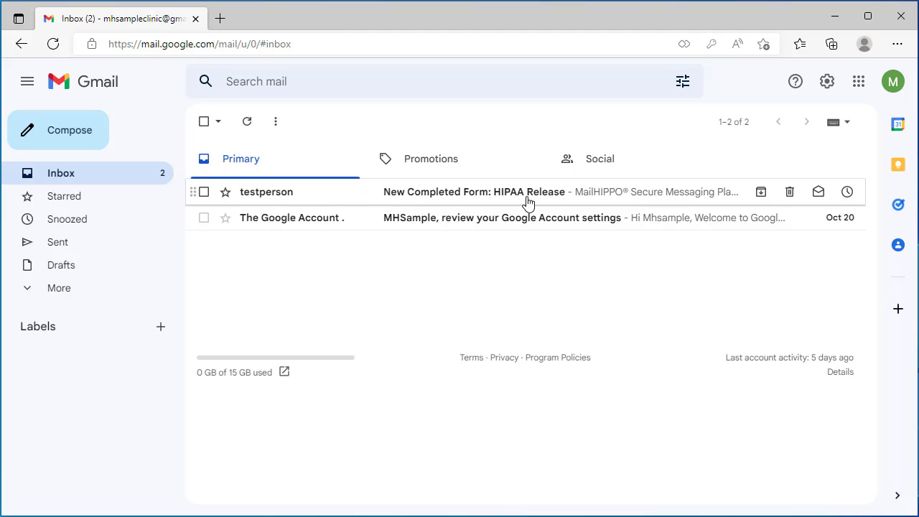
left_click(441, 194)
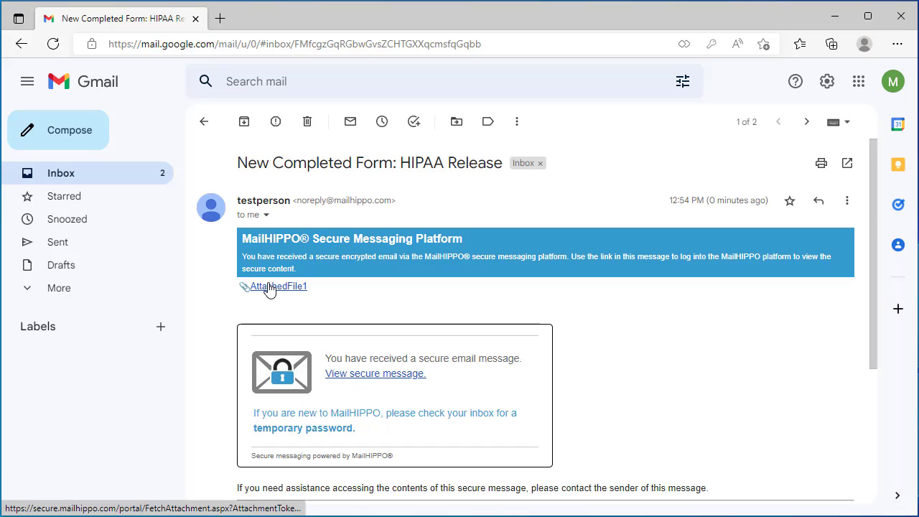
left_click(363, 373)
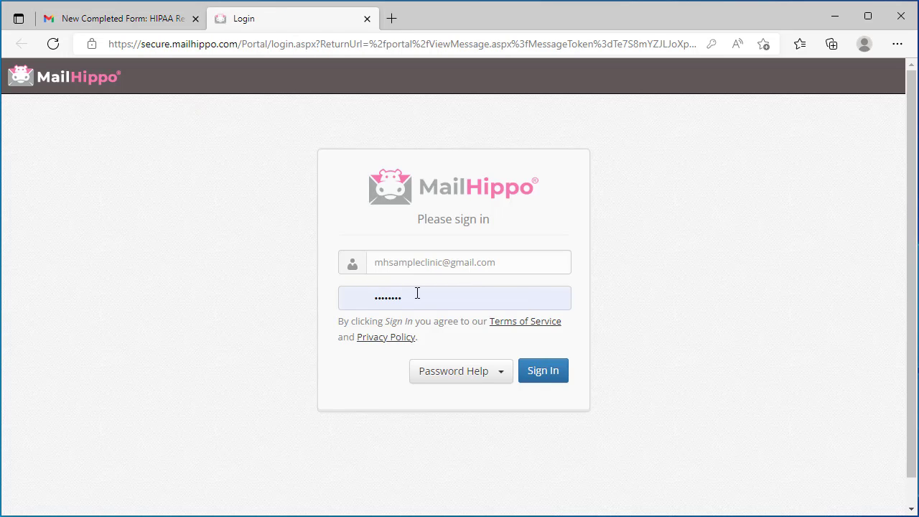
left_click(542, 370)
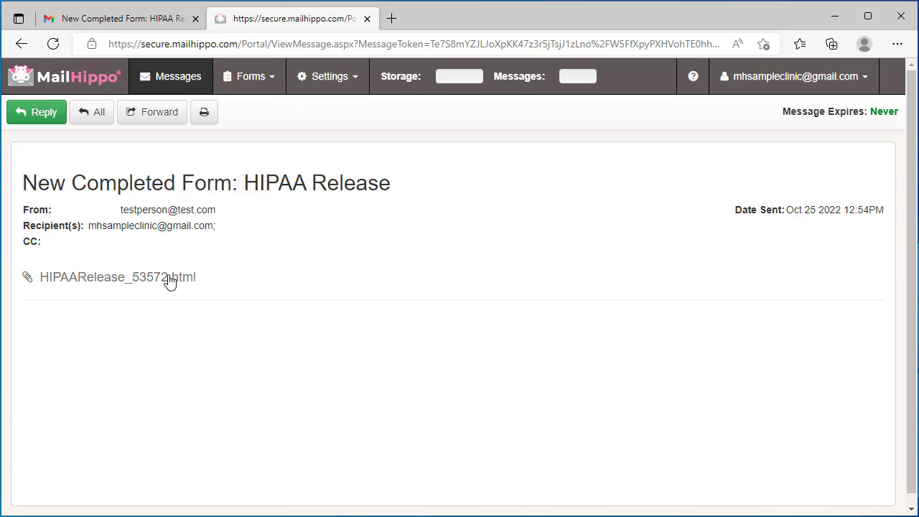
- Download the message's HIPAARelease_53572.html attachment, open it and review the completed form down to the signature
left_click(143, 280)
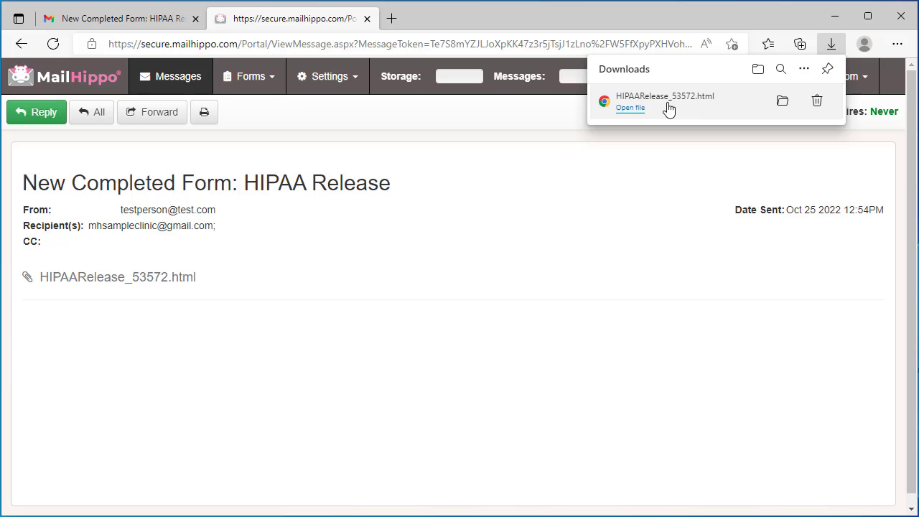
left_click(631, 108)
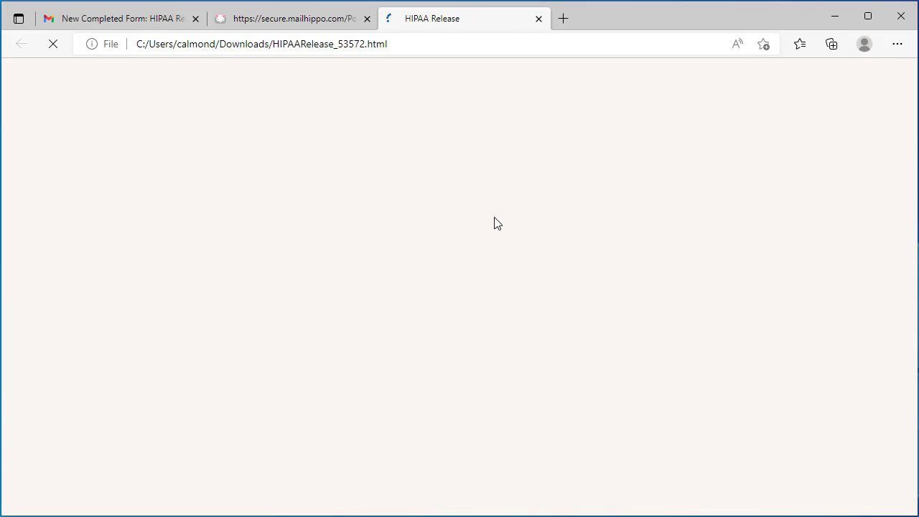
scroll(402, 276, "down", 6)
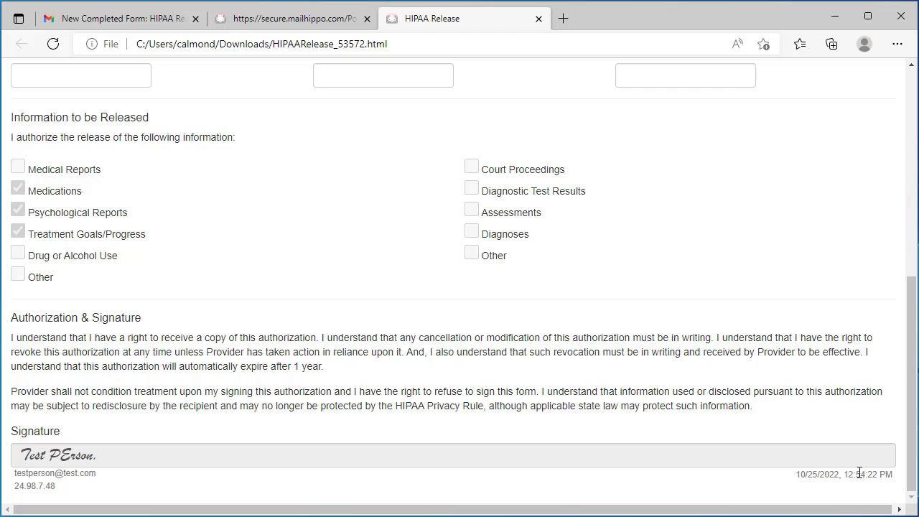
scroll(553, 478, "up", 6)
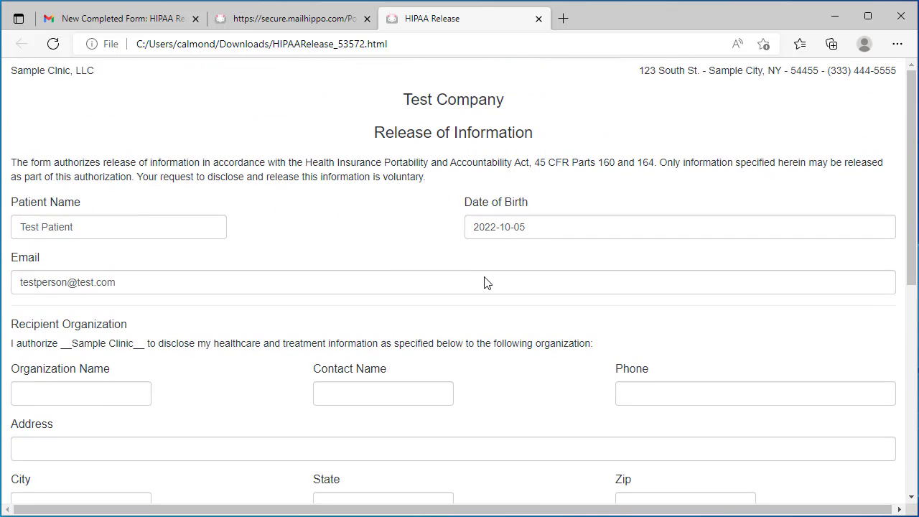
- Close the completed form and the MailHippo secure message, and go to formhippo.com
key("ctrl+w")
key("ctrl+w")
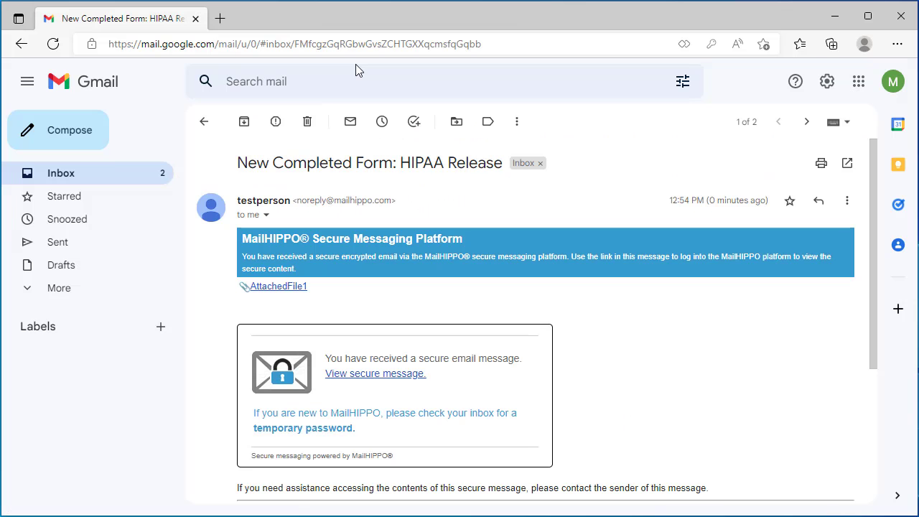
left_click(506, 41)
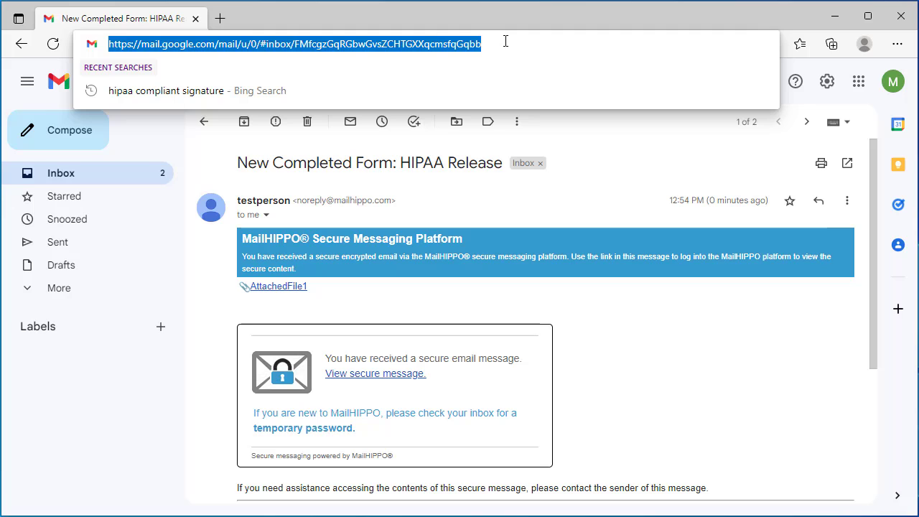
type("formhippo.com")
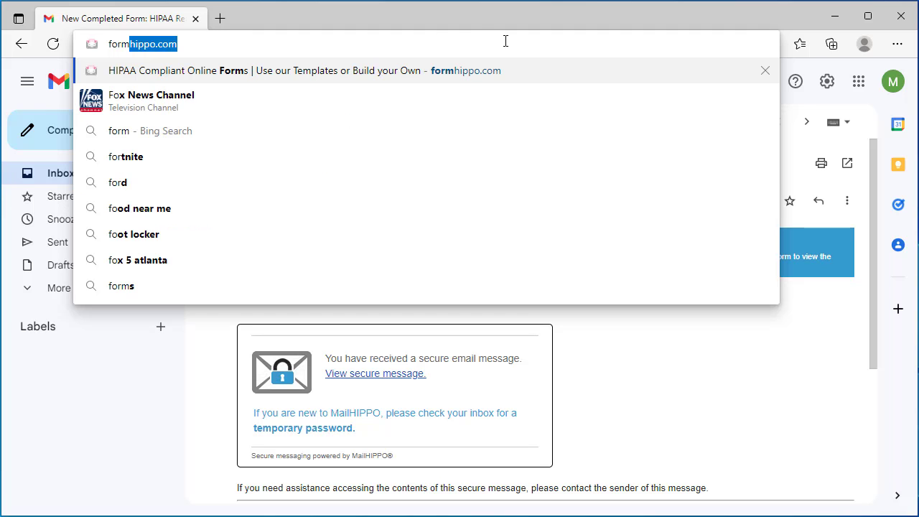
key("Return")
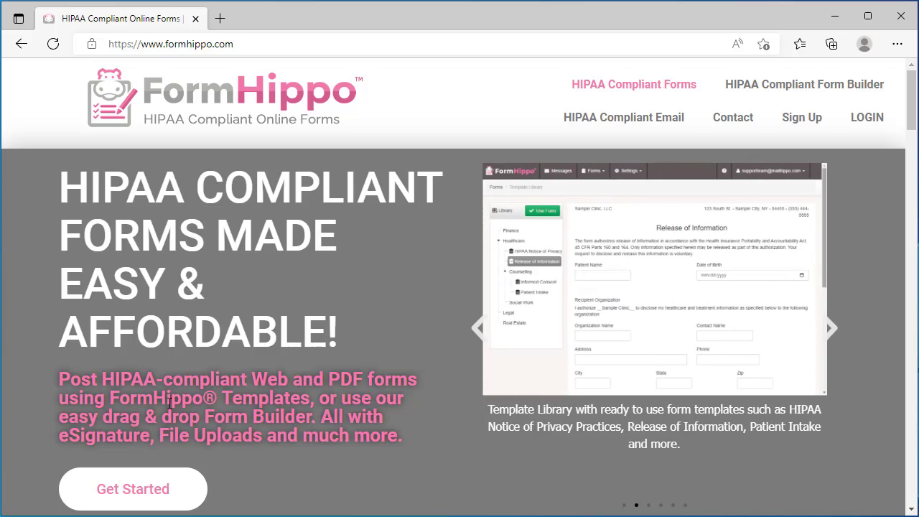
- Get started with the first pricing plan and look through its Free 30 Day Trial Signup Form down to the agreement details
left_click(152, 481)
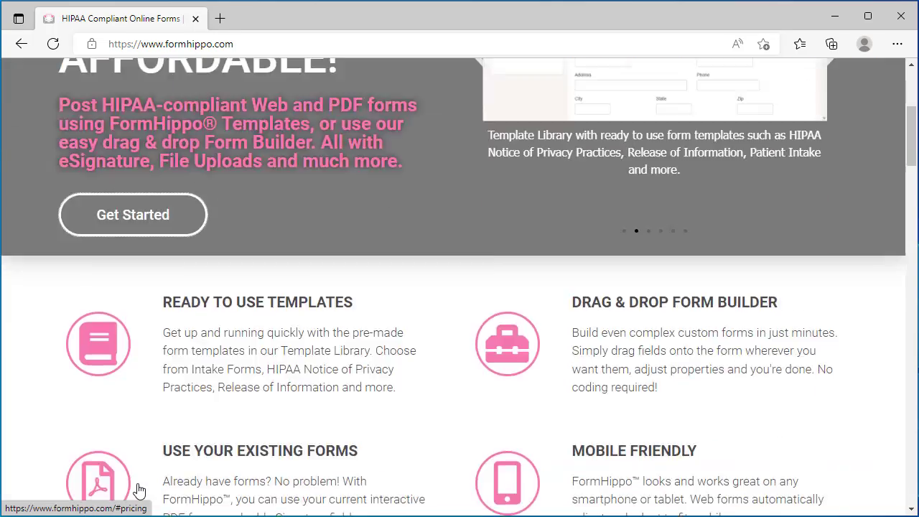
scroll(184, 424, "down", 5)
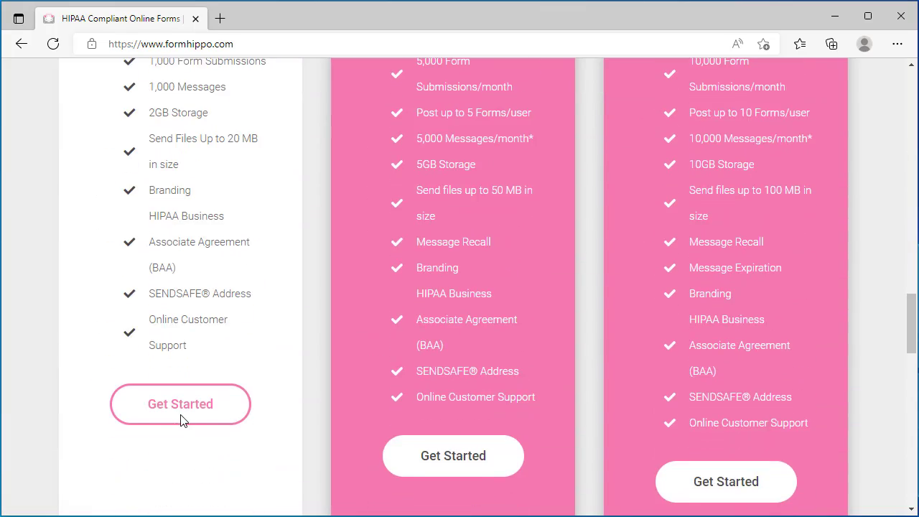
left_click(172, 412)
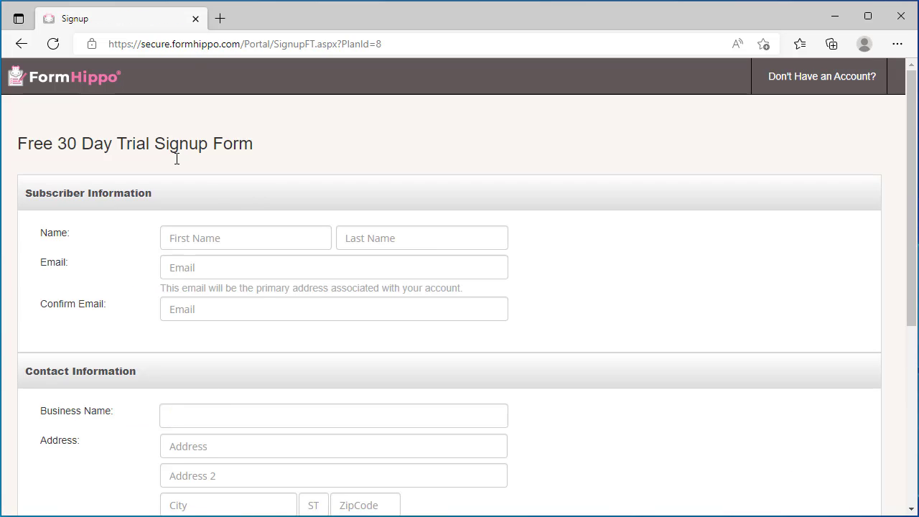
scroll(257, 265, "down", 5)
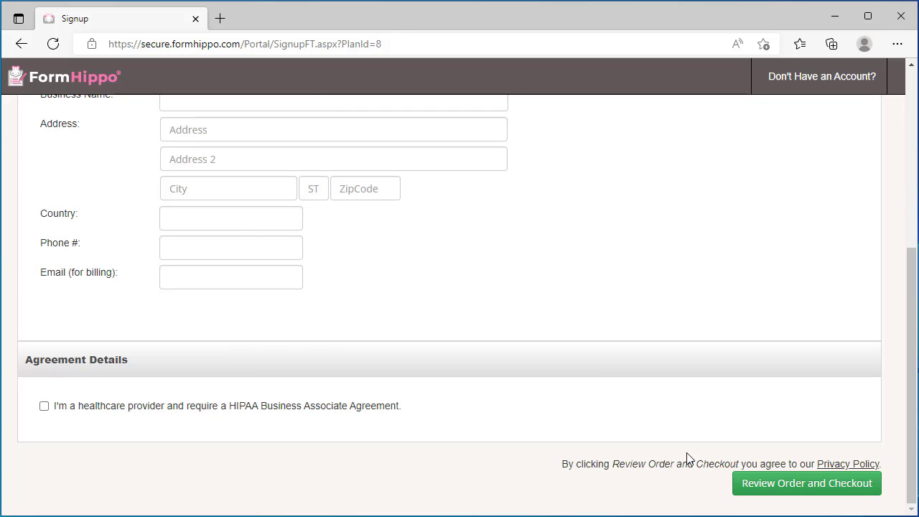
scroll(402, 307, "up", 5)
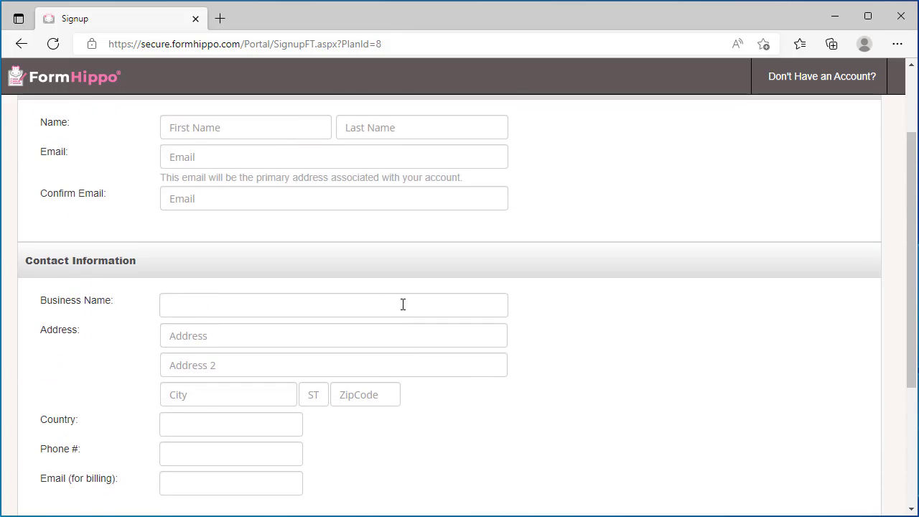